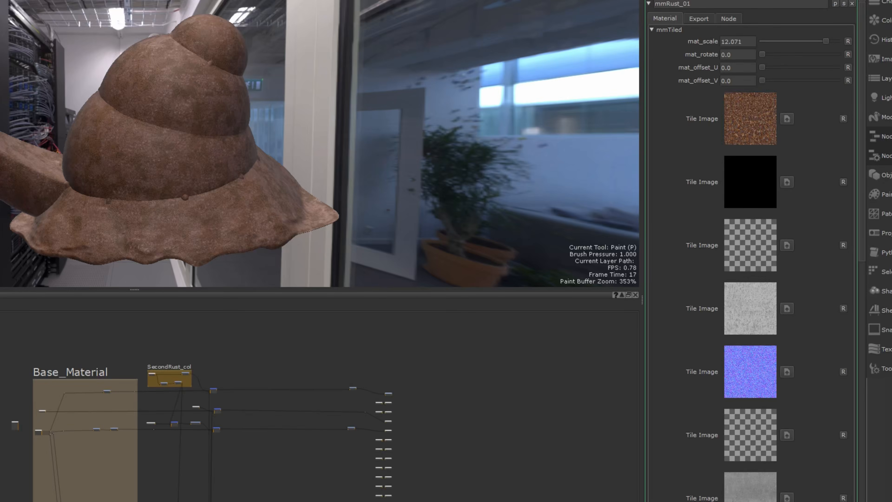
- Move the MMTriPlanar node beside mmTiled and feed its COL output into the base colour dot, inspecting the snail model
{"action": "scroll", "coordinate": [53, 444], "scroll_direction": "up", "scroll_amount": 10}
{"action": "left_click", "coordinate": [43, 426]}
{"action": "left_click_drag", "start_coordinate": [291, 320], "coordinate": [298, 321]}
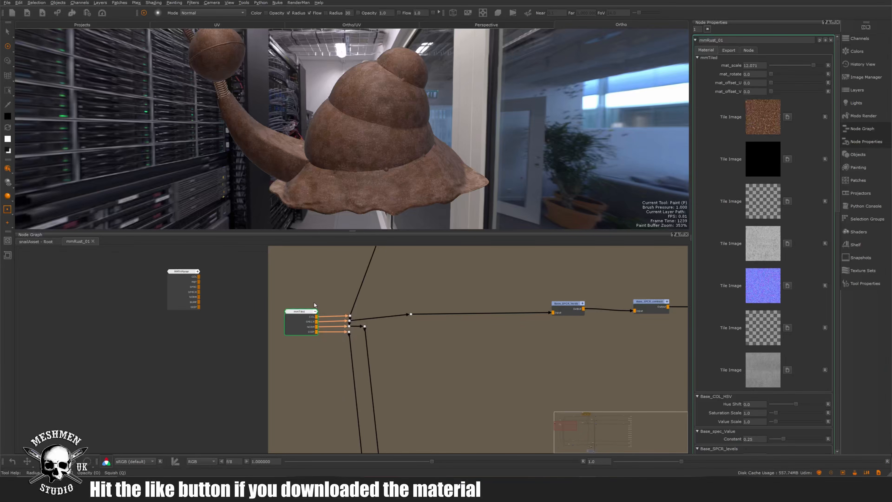
{"action": "left_click_drag", "start_coordinate": [182, 281], "coordinate": [216, 310]}
{"action": "left_click_drag", "start_coordinate": [303, 312], "coordinate": [305, 312]}
{"action": "left_click_drag", "start_coordinate": [219, 308], "coordinate": [363, 349]}
{"action": "scroll", "coordinate": [309, 266], "scroll_direction": "up", "scroll_amount": 3}
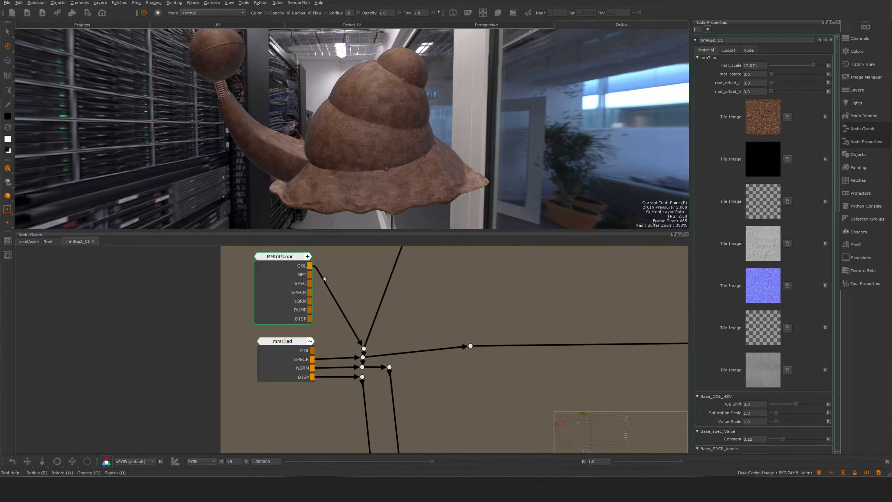
{"action": "mouse_move", "coordinate": [363, 151]}
{"action": "left_mouse_down", "text": "alt"}
{"action": "mouse_move", "coordinate": [393, 151]}
{"action": "mouse_move", "coordinate": [374, 151]}
{"action": "left_mouse_up", "text": "alt"}
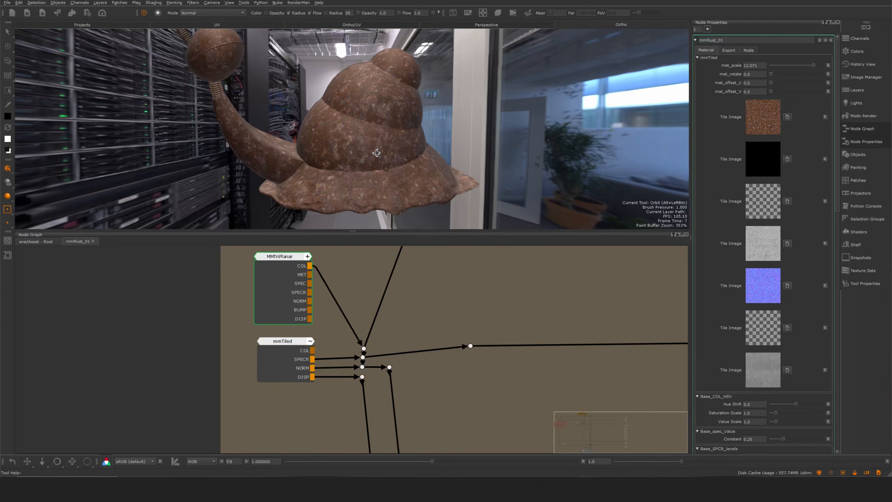
{"action": "right_click_drag", "start_coordinate": [366, 159], "coordinate": [393, 167], "text": "alt"}
{"action": "left_click_drag", "start_coordinate": [393, 167], "coordinate": [370, 182], "text": "alt"}
- Reconnect mmTiled's COL output to the base colour dot and move MMTriPlanar back outside the Base_Material backdrop
{"action": "left_click_drag", "start_coordinate": [312, 351], "coordinate": [364, 348]}
{"action": "left_click_drag", "start_coordinate": [291, 283], "coordinate": [24, 298]}
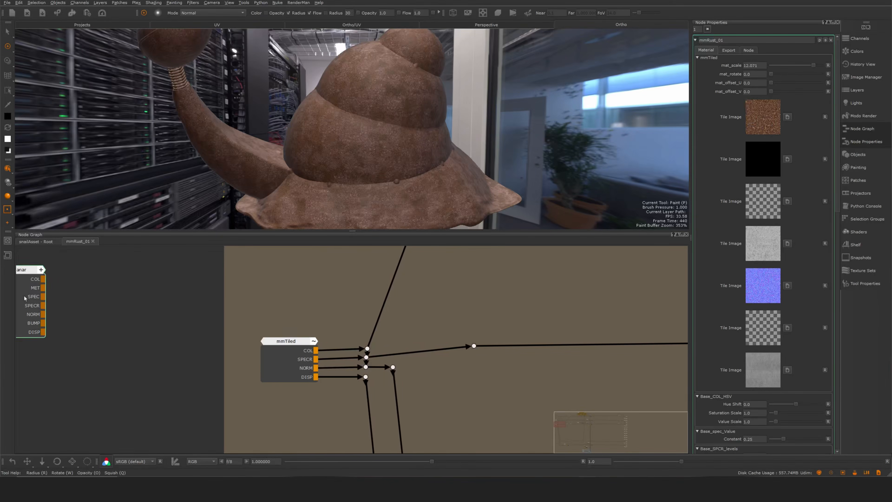
- Open the mmTiled node's properties to examine its linked tiling values and tile images
{"action": "scroll", "coordinate": [347, 287], "scroll_direction": "down", "scroll_amount": 5}
{"action": "middle_click_drag", "start_coordinate": [346, 286], "coordinate": [338, 295]}
{"action": "scroll", "coordinate": [323, 321], "scroll_direction": "up", "scroll_amount": 7}
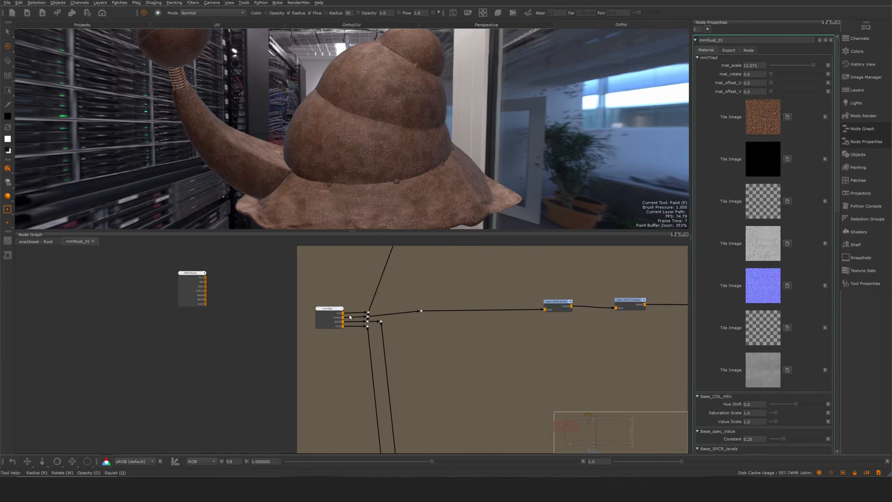
{"action": "double_click", "coordinate": [299, 310]}
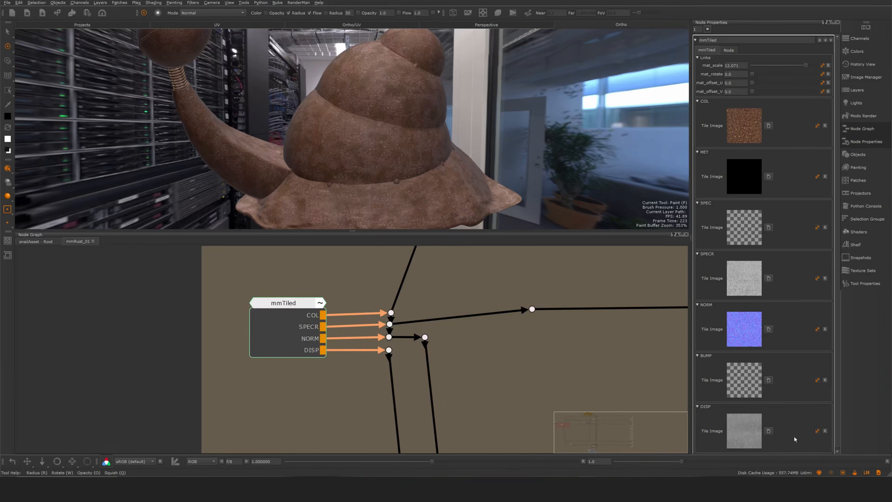
{"action": "left_click_drag", "start_coordinate": [312, 345], "coordinate": [311, 349]}
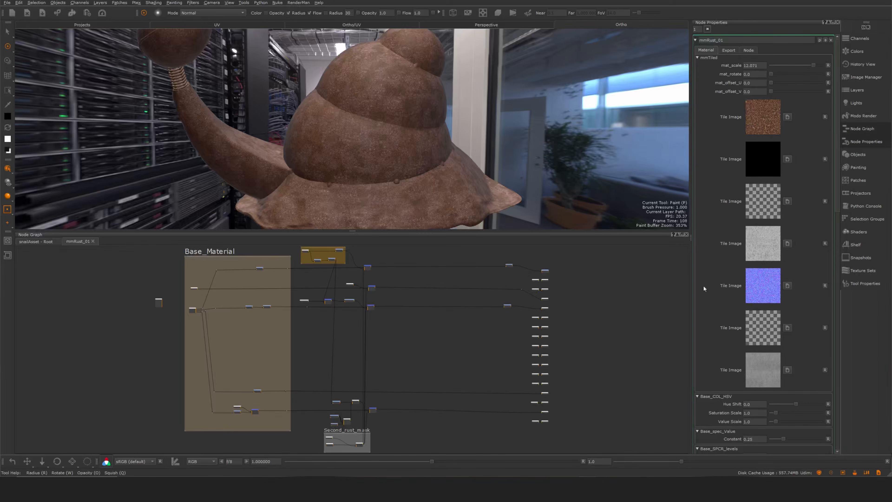
- Adjust the mmRust_01 material's mat_scale, checking the tiling close up on the shell, and leave it at 10.609
{"action": "left_click_drag", "start_coordinate": [813, 65], "coordinate": [801, 64]}
{"action": "right_click_drag", "start_coordinate": [337, 137], "coordinate": [413, 141], "text": "alt"}
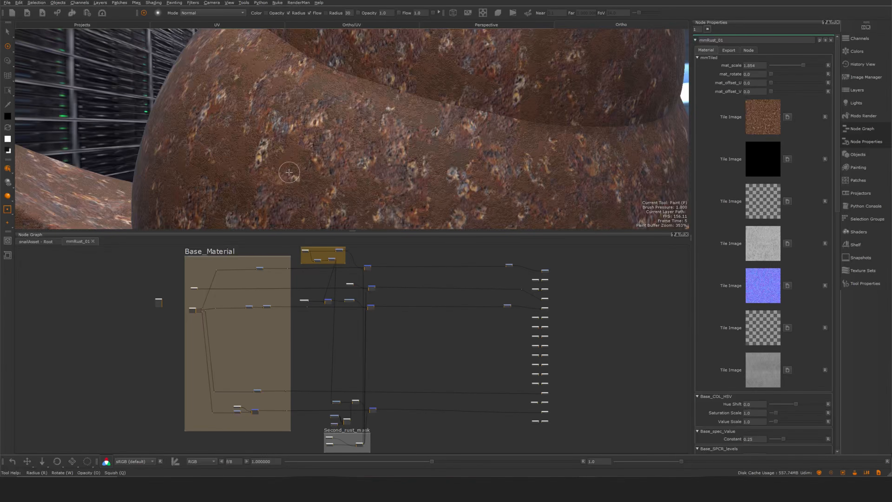
{"action": "left_click_drag", "start_coordinate": [803, 67], "coordinate": [812, 65]}
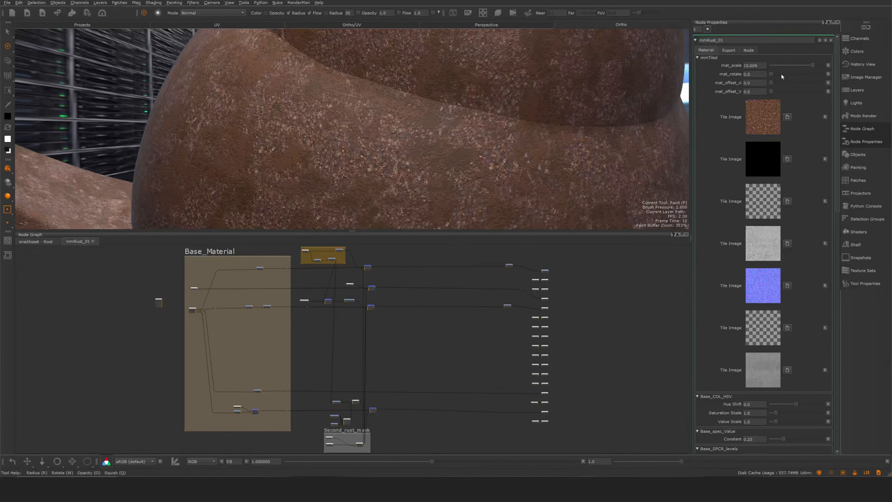
- Collapse the mmTiled parameter group of mmRust_01, keeping the Base_COL_HSV group expanded
{"action": "left_click", "coordinate": [698, 58]}
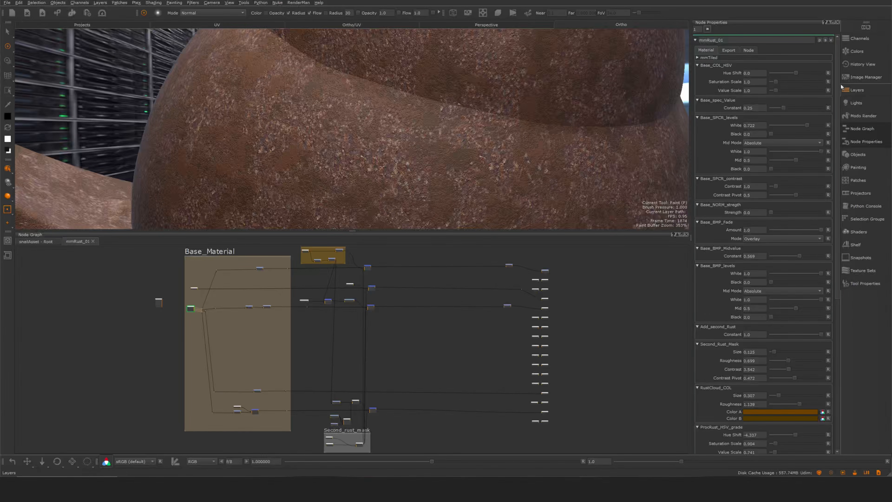
{"action": "left_click", "coordinate": [698, 58]}
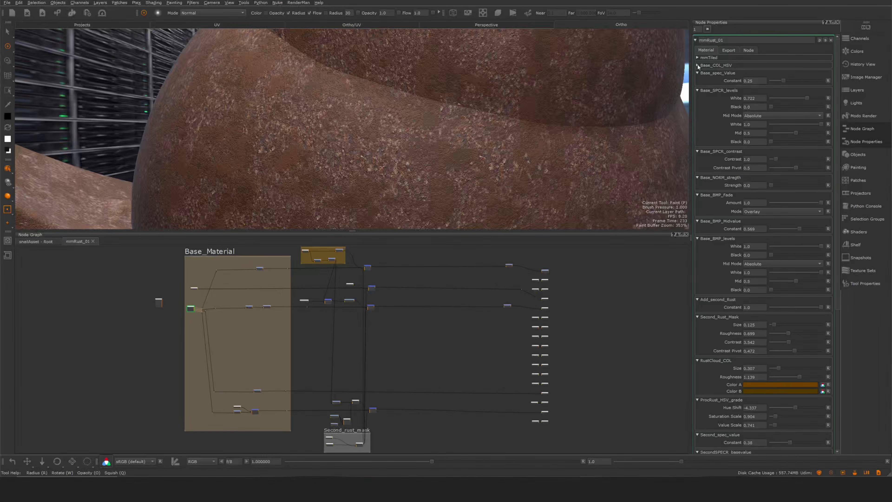
{"action": "left_click", "coordinate": [697, 58]}
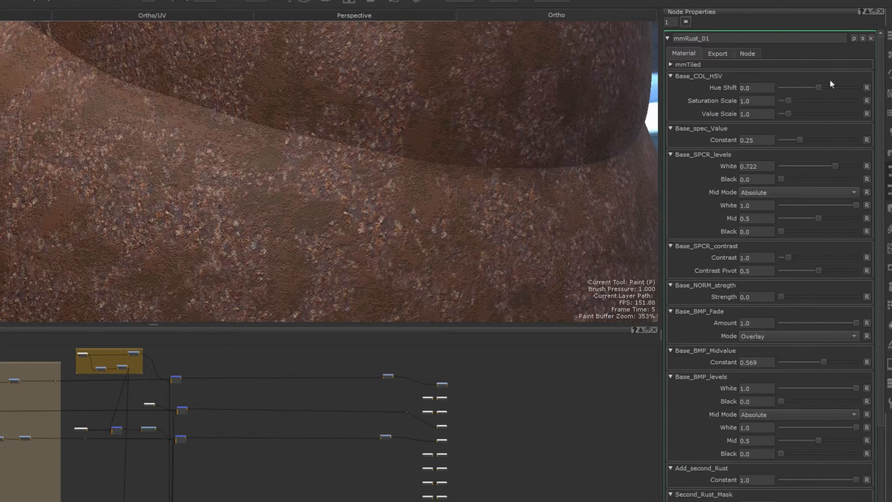
- Try lowering the Base_COL_HSV Hue Shift and reset it to 0.0
{"action": "left_click_drag", "start_coordinate": [818, 87], "coordinate": [776, 81]}
{"action": "left_click", "coordinate": [867, 88]}
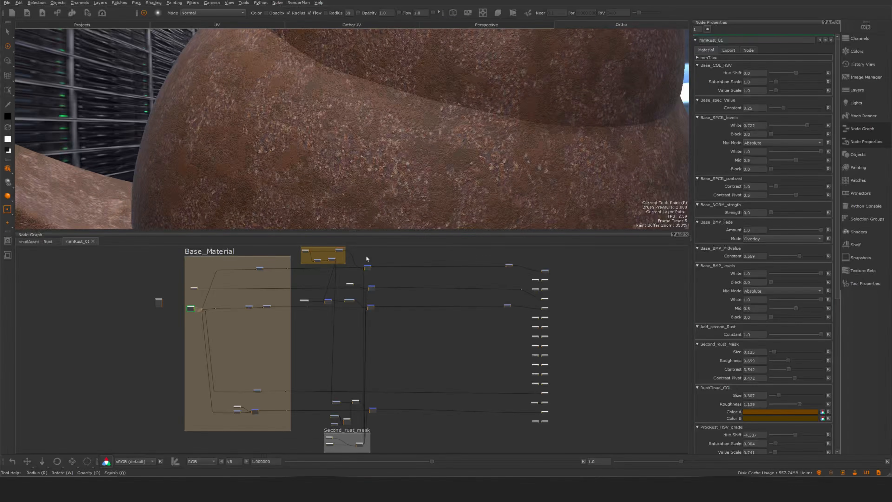
- Set the Add_second_Rust Constant to 0.0 and inspect the base rust alone on the model
{"action": "scroll", "coordinate": [181, 314], "scroll_direction": "up", "scroll_amount": 4}
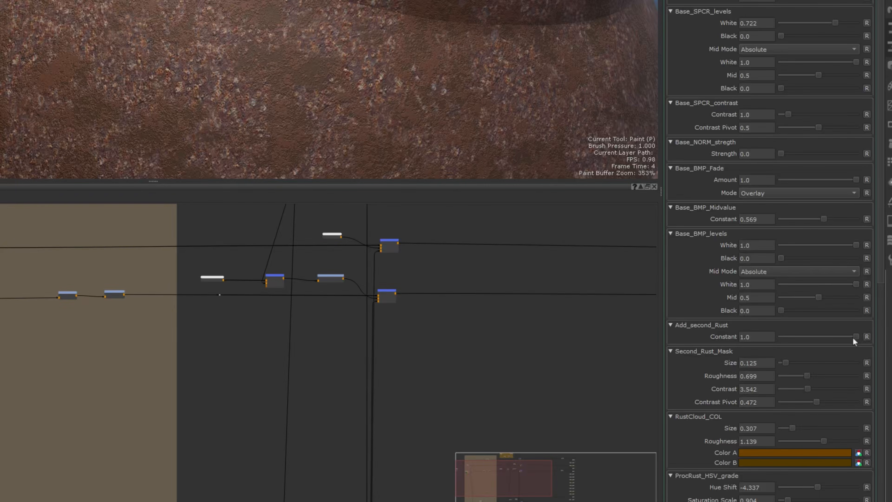
{"action": "left_click_drag", "start_coordinate": [853, 336], "coordinate": [743, 335]}
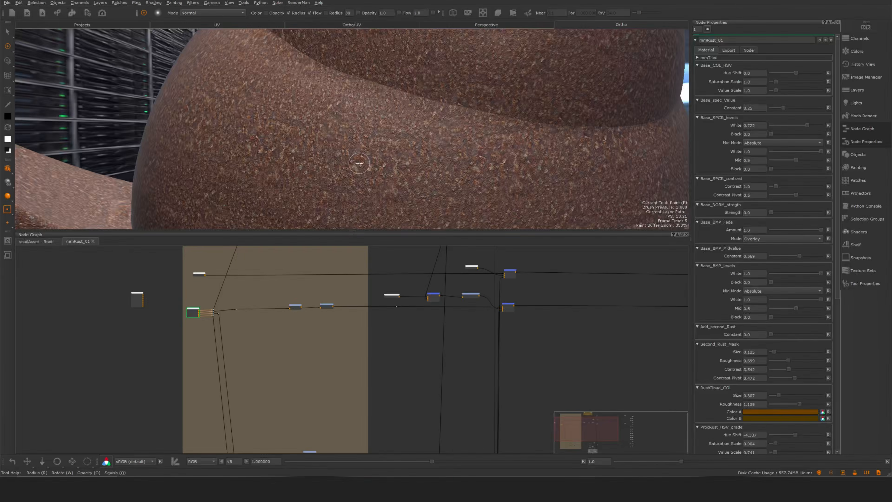
{"action": "left_click_drag", "start_coordinate": [439, 165], "coordinate": [435, 161], "text": "alt"}
{"action": "mouse_move", "coordinate": [435, 160]}
{"action": "right_mouse_down", "text": "alt"}
{"action": "mouse_move", "coordinate": [375, 153]}
{"action": "mouse_move", "coordinate": [437, 164]}
{"action": "mouse_move", "coordinate": [424, 163]}
{"action": "right_mouse_up", "text": "alt"}
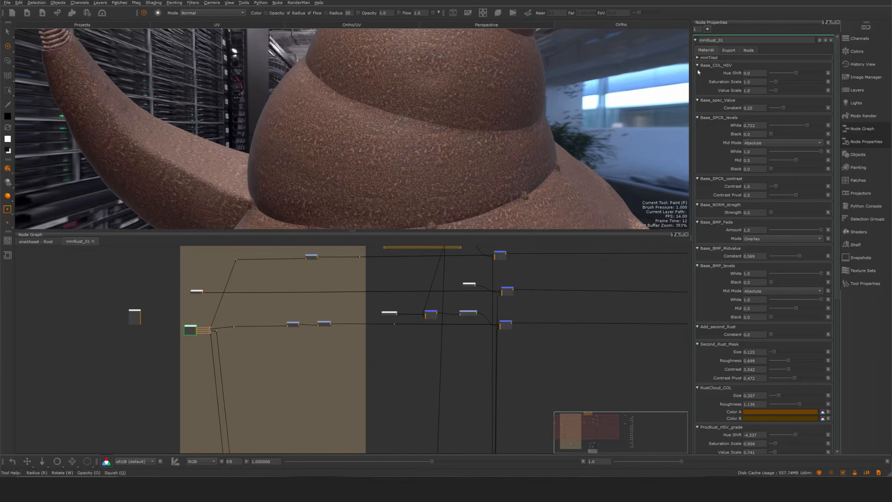
- Examine the base colour chain from mmTiled through Base_COL_HSV to the merge with SecondRust_col and the outputs
{"action": "middle_click_drag", "start_coordinate": [322, 290], "coordinate": [330, 331]}
{"action": "scroll", "coordinate": [314, 301], "scroll_direction": "up", "scroll_amount": 6}
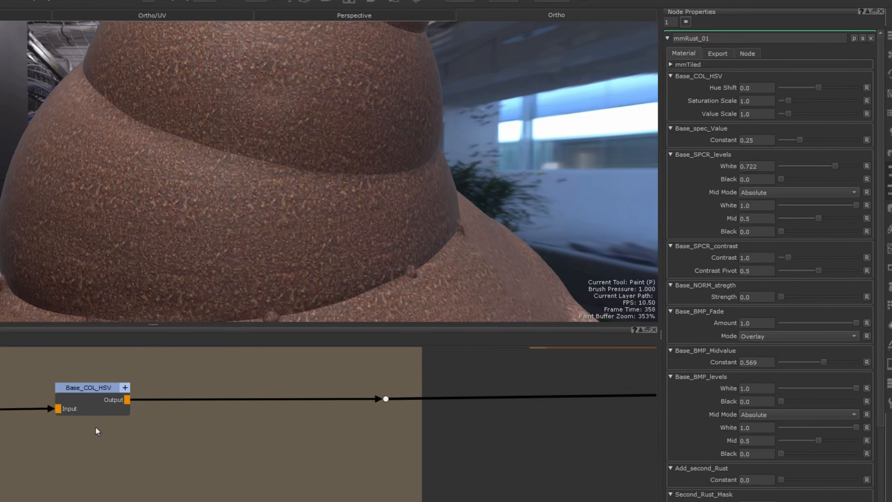
{"action": "middle_click_drag", "start_coordinate": [84, 431], "coordinate": [83, 445]}
{"action": "left_click_drag", "start_coordinate": [117, 412], "coordinate": [123, 411]}
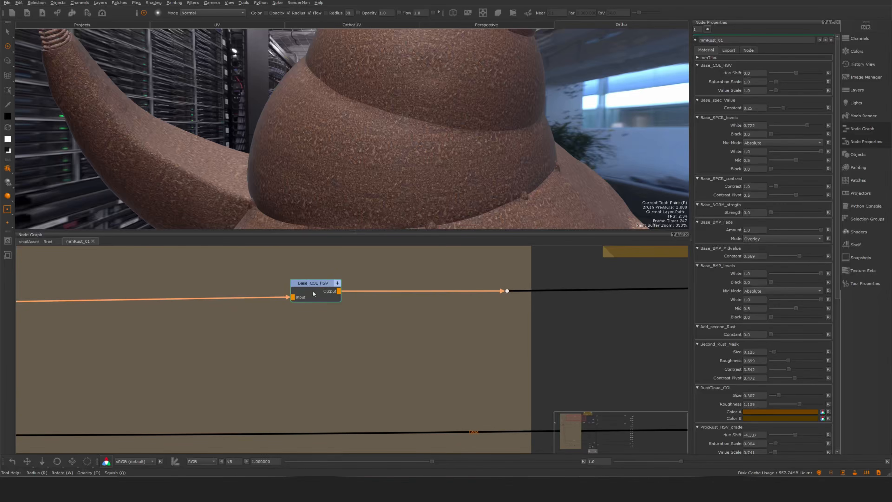
{"action": "scroll", "coordinate": [280, 309], "scroll_direction": "down", "scroll_amount": 8}
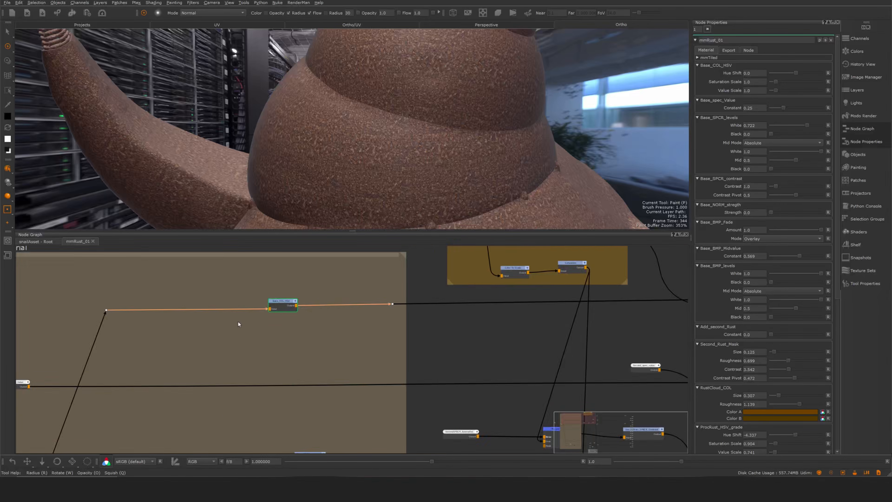
{"action": "scroll", "coordinate": [183, 346], "scroll_direction": "up", "scroll_amount": 5}
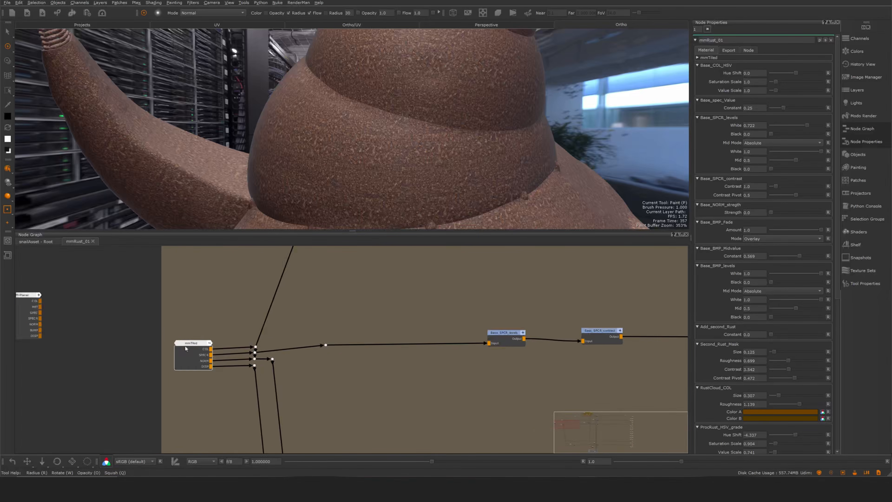
{"action": "middle_click_drag", "start_coordinate": [381, 269], "coordinate": [335, 336]}
{"action": "scroll", "coordinate": [335, 337], "scroll_direction": "down", "scroll_amount": 6}
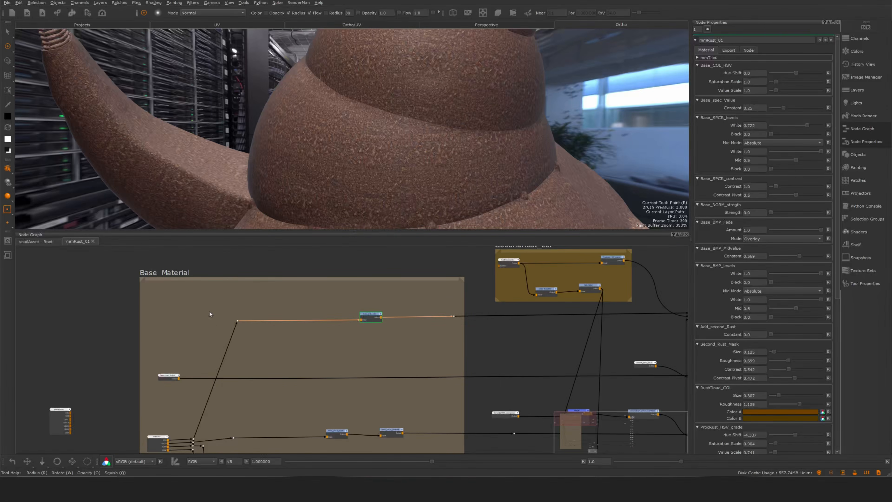
{"action": "middle_click_drag", "start_coordinate": [575, 339], "coordinate": [209, 339]}
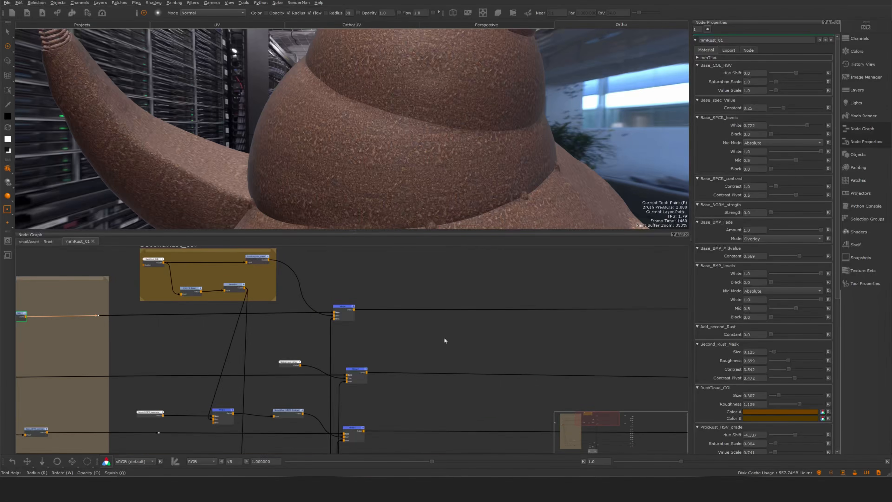
{"action": "middle_click_drag", "start_coordinate": [667, 334], "coordinate": [434, 332]}
{"action": "middle_click_drag", "start_coordinate": [363, 346], "coordinate": [664, 337]}
{"action": "middle_click_drag", "start_coordinate": [141, 314], "coordinate": [504, 315]}
{"action": "scroll", "coordinate": [427, 332], "scroll_direction": "down", "scroll_amount": 5}
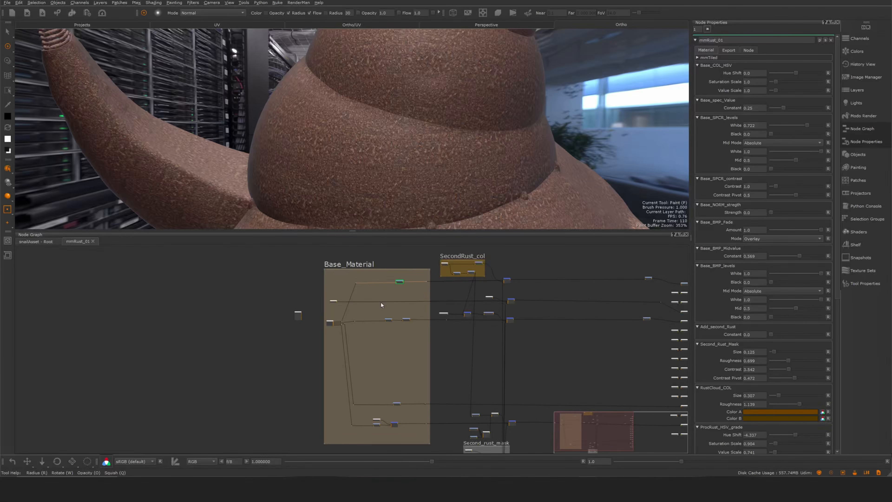
- Open the properties of the Base_spec_Value constant node in the Base_Material backdrop
{"action": "scroll", "coordinate": [382, 305], "scroll_direction": "up", "scroll_amount": 5}
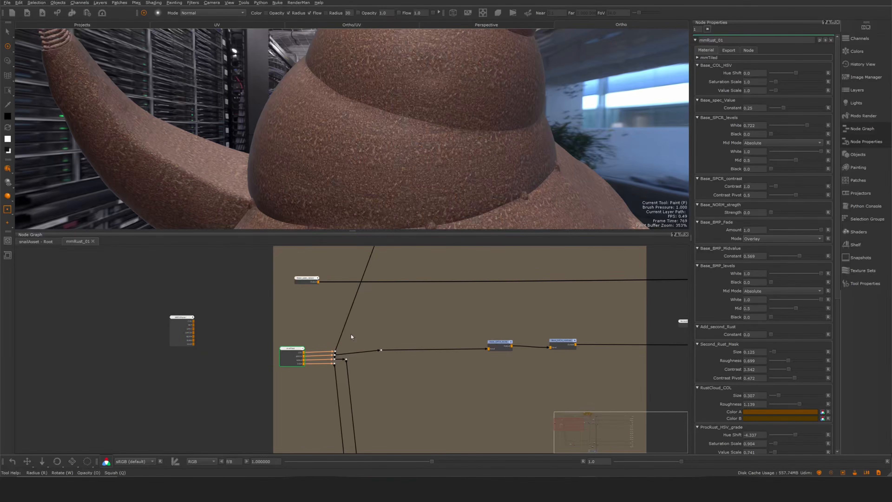
{"action": "middle_click_drag", "start_coordinate": [351, 334], "coordinate": [261, 414]}
{"action": "middle_click_drag", "start_coordinate": [410, 333], "coordinate": [408, 267]}
{"action": "scroll", "coordinate": [207, 290], "scroll_direction": "up", "scroll_amount": 4}
{"action": "left_click_drag", "start_coordinate": [221, 298], "coordinate": [214, 298]}
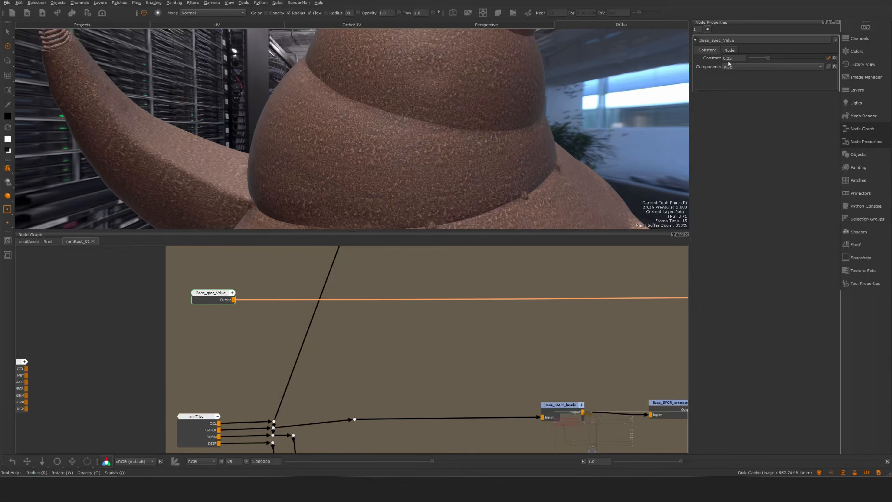
- Select the Base_SPCR_levels and Base_SPCR_contrast nodes in turn to examine the chain after mmTiled's SPECR output
{"action": "scroll", "coordinate": [369, 311], "scroll_direction": "down", "scroll_amount": 5}
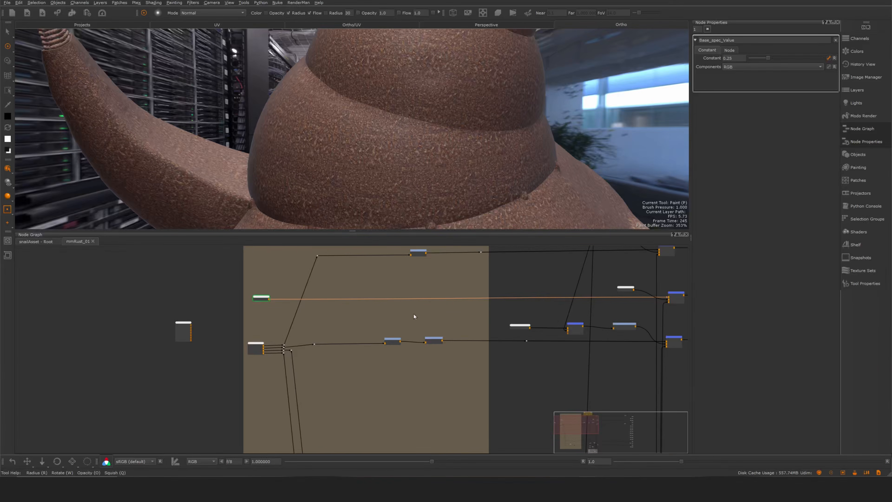
{"action": "scroll", "coordinate": [413, 316], "scroll_direction": "up", "scroll_amount": 4}
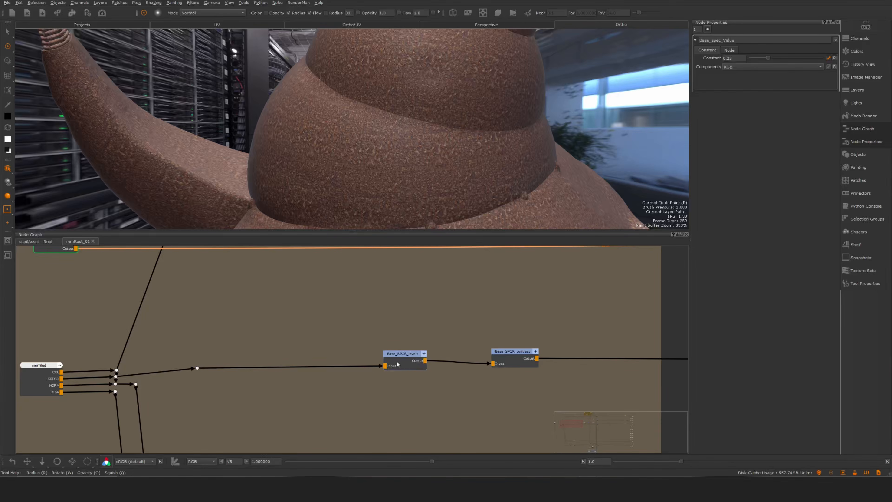
{"action": "left_click_drag", "start_coordinate": [402, 363], "coordinate": [404, 364]}
{"action": "left_click_drag", "start_coordinate": [522, 357], "coordinate": [525, 356]}
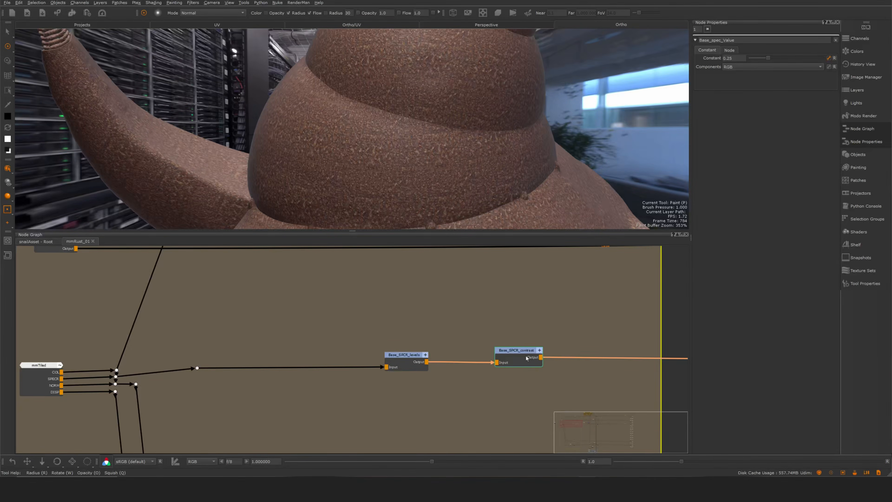
- Return to the root node graph, show the mmRust_01 material's parameters and collapse its mmTiled group
{"action": "scroll", "coordinate": [525, 356], "scroll_direction": "down", "scroll_amount": 1}
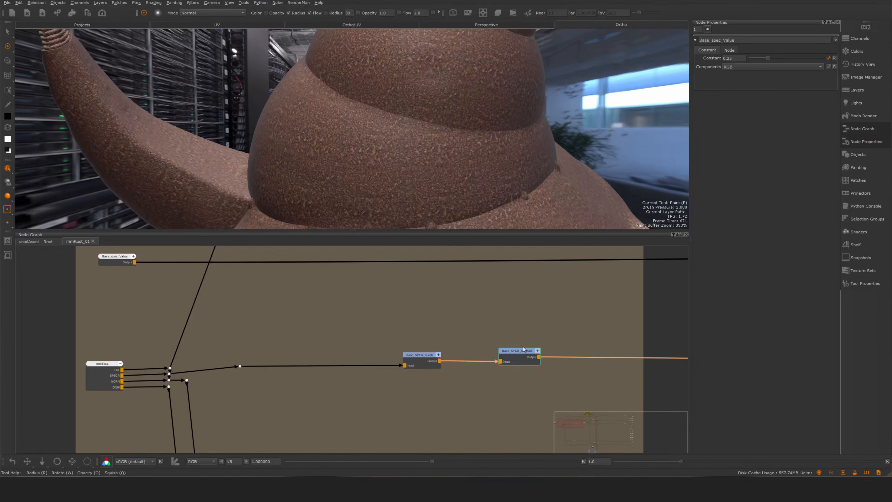
{"action": "left_click", "coordinate": [37, 242]}
{"action": "left_click", "coordinate": [319, 301]}
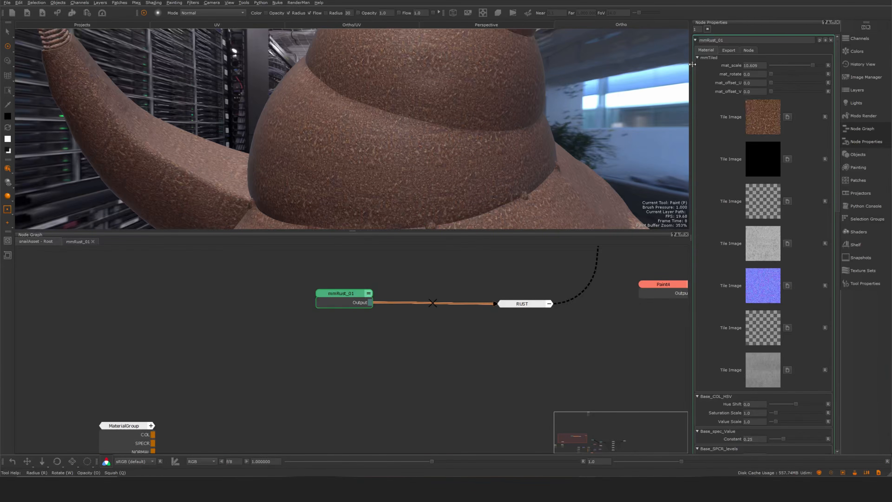
{"action": "left_click", "coordinate": [698, 57]}
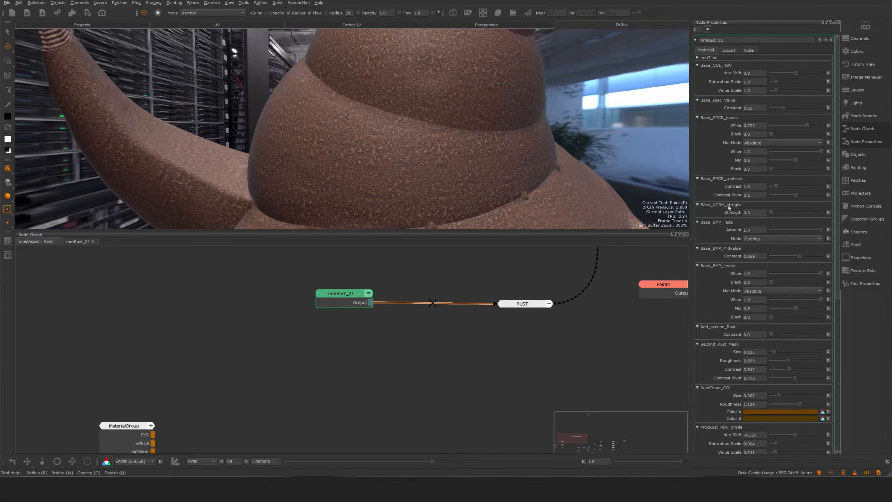
- Go back into the mmRust_01 node graph and set the Add_second_Rust Constant to 1.0
{"action": "left_click", "coordinate": [78, 241]}
{"action": "key", "text": "f"}
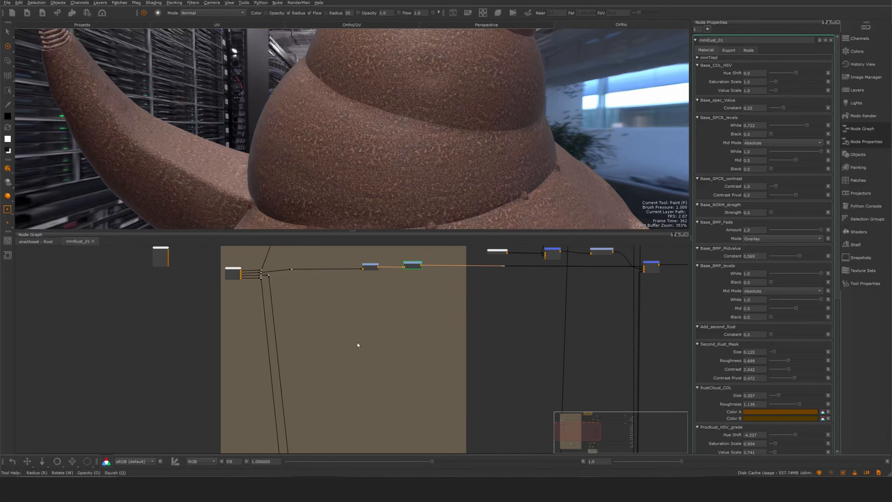
{"action": "scroll", "coordinate": [357, 342], "scroll_direction": "down", "scroll_amount": 2}
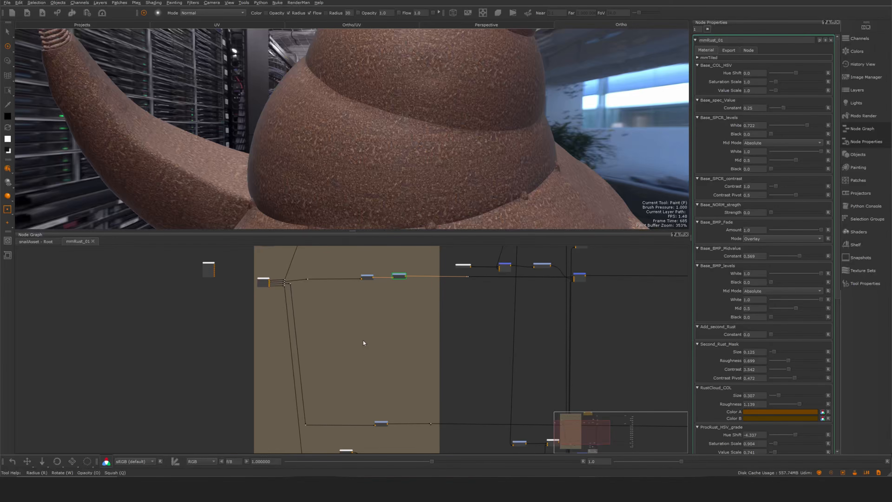
{"action": "middle_click_drag", "start_coordinate": [378, 365], "coordinate": [293, 432]}
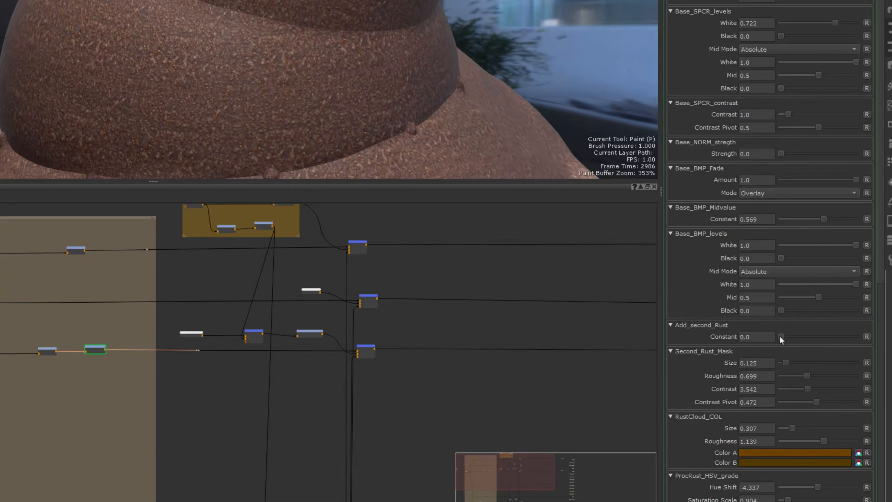
{"action": "left_click_drag", "start_coordinate": [771, 336], "coordinate": [890, 338]}
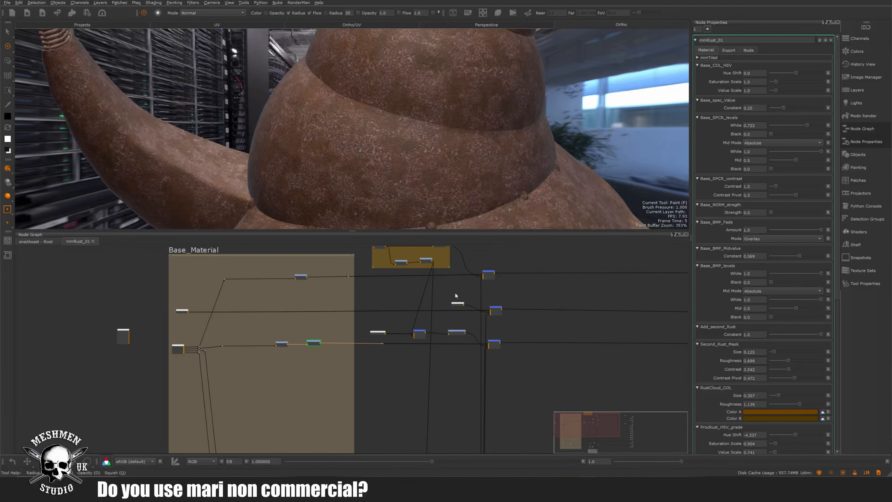
- Select the RustCloud_COL node in the SecondRust_col backdrop to examine the second rust's colour source
{"action": "middle_click_drag", "start_coordinate": [420, 283], "coordinate": [408, 329]}
{"action": "scroll", "coordinate": [392, 300], "scroll_direction": "up", "scroll_amount": 4}
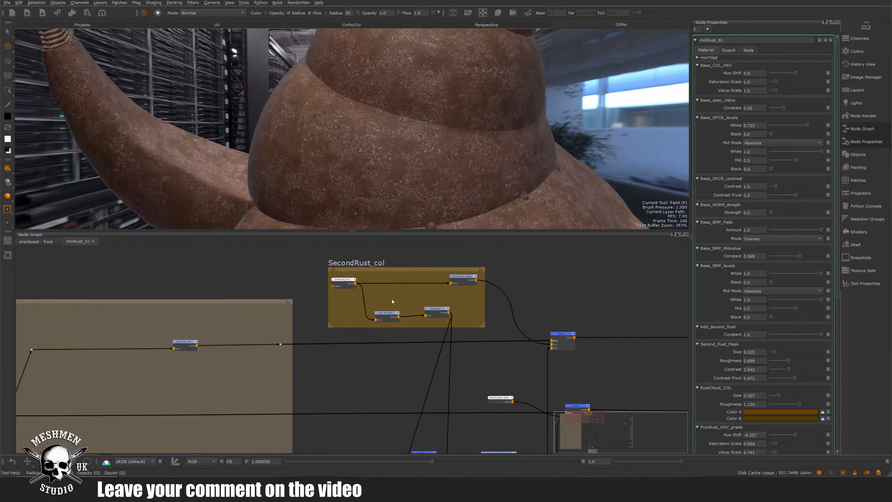
{"action": "scroll", "coordinate": [342, 281], "scroll_direction": "up", "scroll_amount": 4}
{"action": "left_click", "coordinate": [338, 274]}
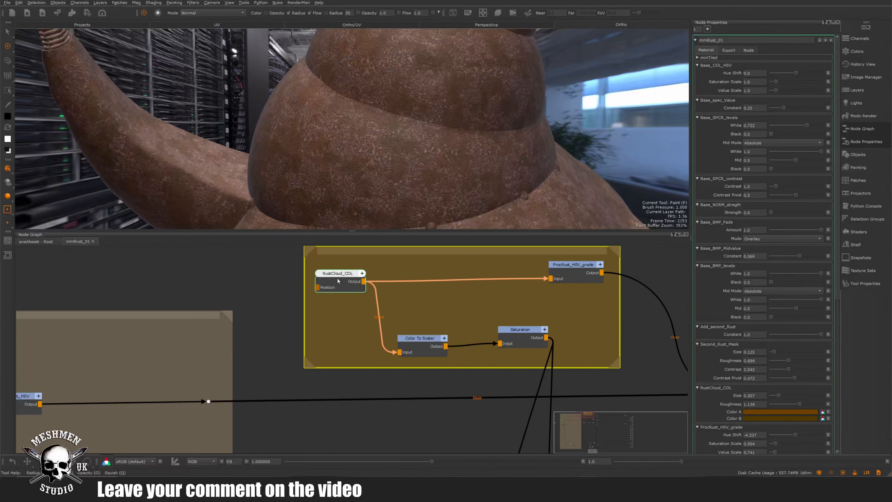
- Select the Color To Scalar node in the SecondRust_col backdrop and examine the graph down to the second rust mask nodes
{"action": "left_click", "coordinate": [417, 340]}
{"action": "scroll", "coordinate": [445, 318], "scroll_direction": "down", "scroll_amount": 8}
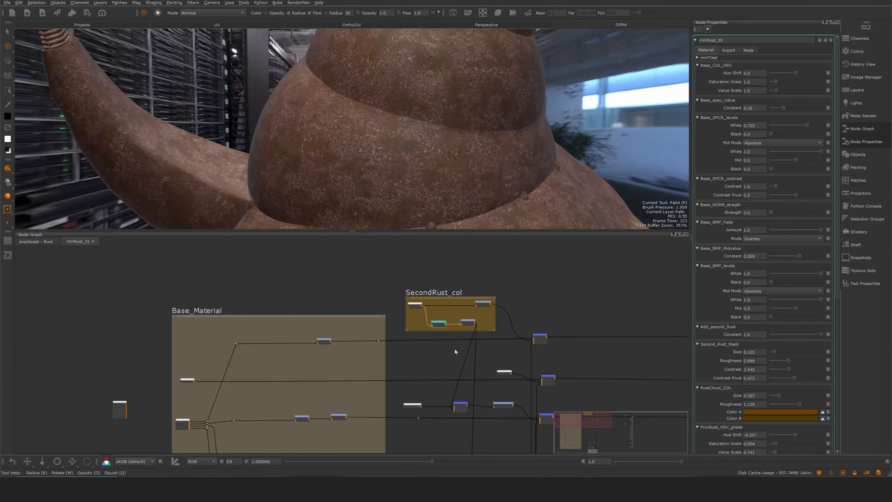
{"action": "middle_click_drag", "start_coordinate": [460, 436], "coordinate": [462, 331]}
{"action": "middle_click_drag", "start_coordinate": [470, 390], "coordinate": [469, 305]}
{"action": "middle_click_drag", "start_coordinate": [495, 439], "coordinate": [478, 283]}
{"action": "scroll", "coordinate": [487, 355], "scroll_direction": "up", "scroll_amount": 6}
{"action": "middle_click_drag", "start_coordinate": [480, 375], "coordinate": [451, 393]}
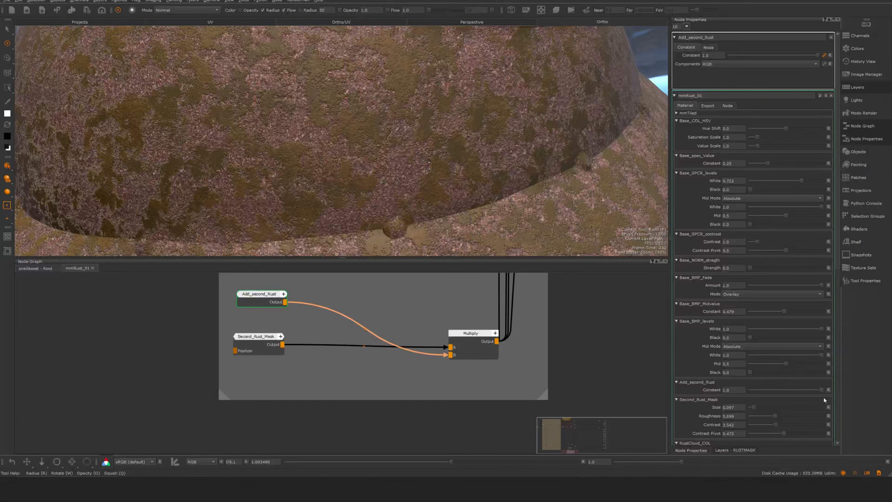
- Set the Add_second_Rust Constant to 0.0
{"action": "left_click_drag", "start_coordinate": [821, 390], "coordinate": [747, 393]}
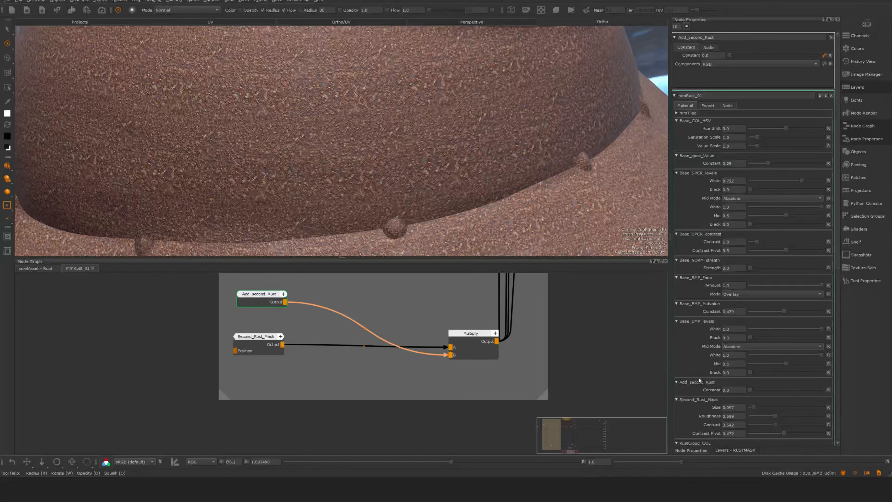
{"action": "left_click_drag", "start_coordinate": [256, 302], "coordinate": [258, 301]}
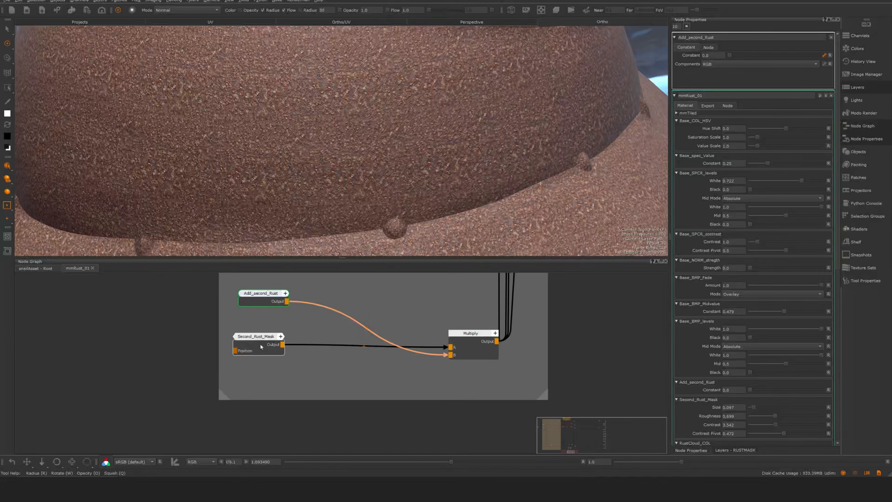
- Preview the Second_Rust_Mask output on the model, inspect the group's inner Cloud and Contrast nodes, and return to the mmRust_01 graph
{"action": "mouse_move", "coordinate": [261, 347]}
{"action": "left_mouse_down"}
{"action": "mouse_move", "coordinate": [264, 339]}
{"action": "mouse_move", "coordinate": [271, 351]}
{"action": "left_mouse_up"}
{"action": "key", "text": "1"}
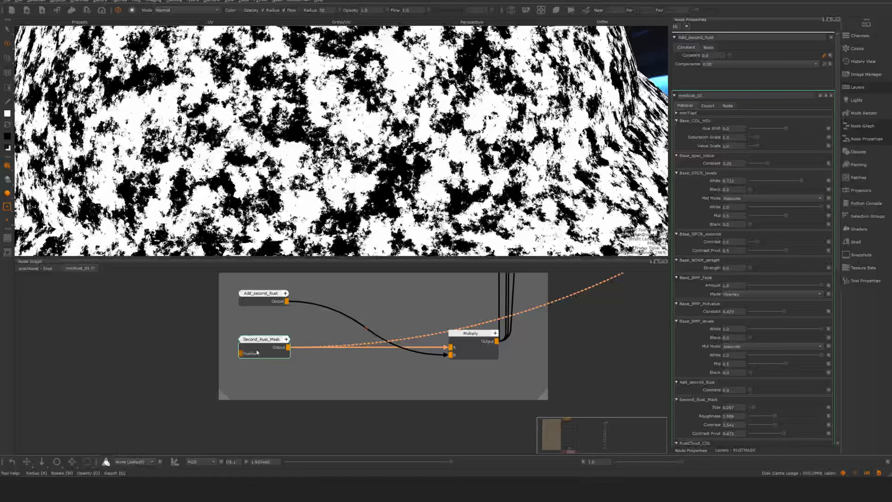
{"action": "double_click", "coordinate": [264, 350]}
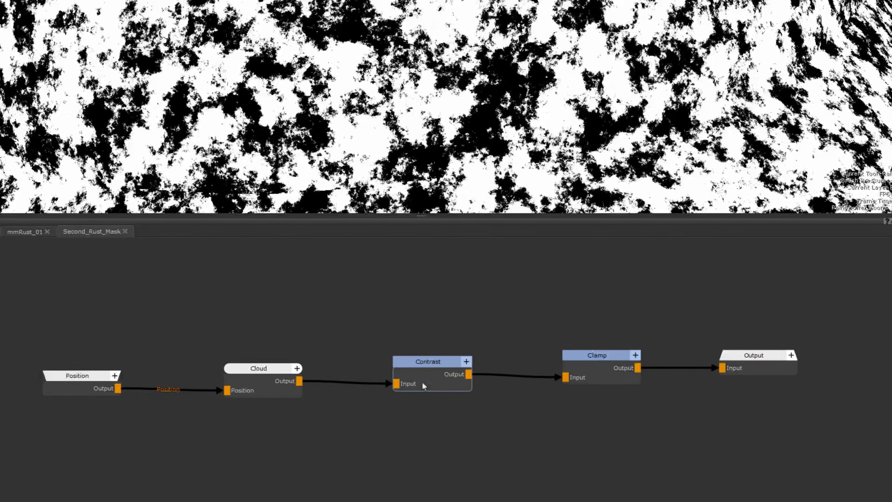
{"action": "left_click", "coordinate": [24, 231]}
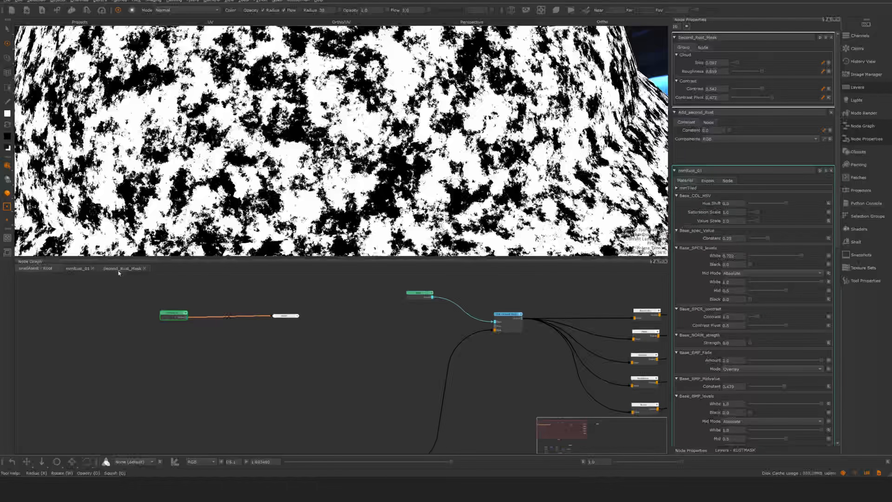
{"action": "left_click", "coordinate": [26, 231]}
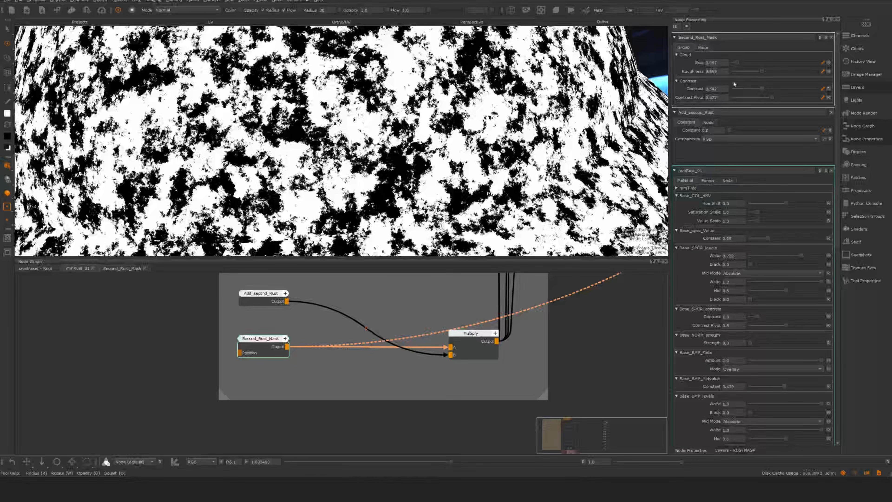
- Set the Second_Rust_Mask Cloud Size to 0.126, Roughness to 0.613, Contrast to 3.193 and Contrast Pivot to 0.538
{"action": "left_click_drag", "start_coordinate": [737, 63], "coordinate": [740, 64]}
{"action": "left_click_drag", "start_coordinate": [745, 63], "coordinate": [743, 63]}
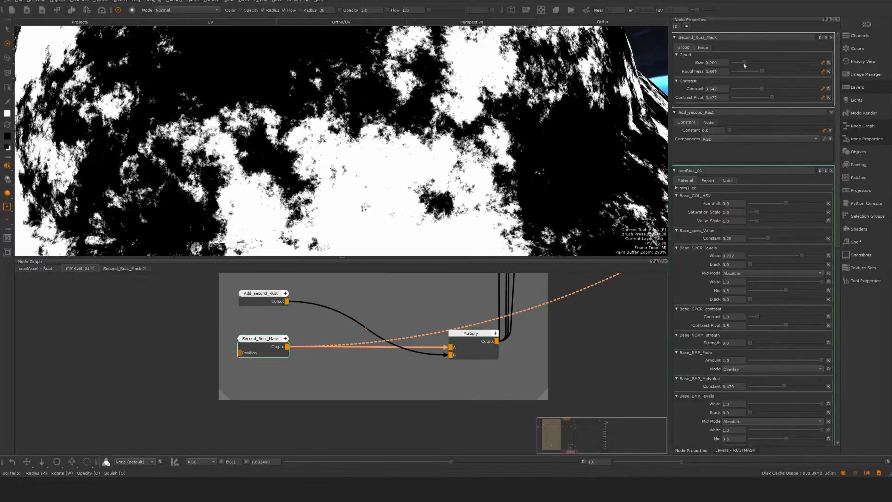
{"action": "left_click", "coordinate": [758, 72]}
{"action": "mouse_move", "coordinate": [764, 90]}
{"action": "left_mouse_down"}
{"action": "mouse_move", "coordinate": [732, 86]}
{"action": "mouse_move", "coordinate": [776, 98]}
{"action": "mouse_move", "coordinate": [738, 62]}
{"action": "left_mouse_up"}
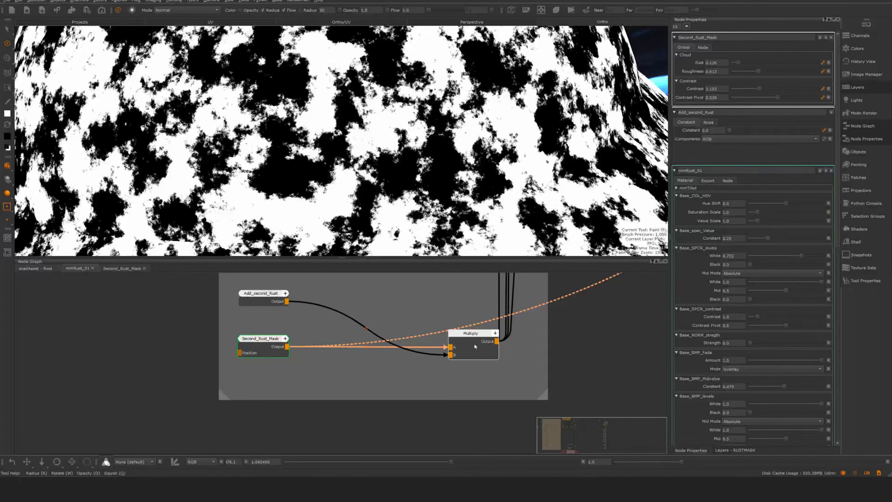
- Examine where the Multiply output of the Second_rust_mask backdrop feeds the Merge nodes further up the graph
{"action": "middle_click_drag", "start_coordinate": [565, 344], "coordinate": [558, 385], "text": "alt"}
{"action": "right_click_drag", "start_coordinate": [582, 360], "coordinate": [542, 378], "text": "alt"}
{"action": "middle_click_drag", "start_coordinate": [573, 313], "coordinate": [558, 364], "text": "alt"}
{"action": "right_click_drag", "start_coordinate": [557, 364], "coordinate": [540, 364], "text": "alt"}
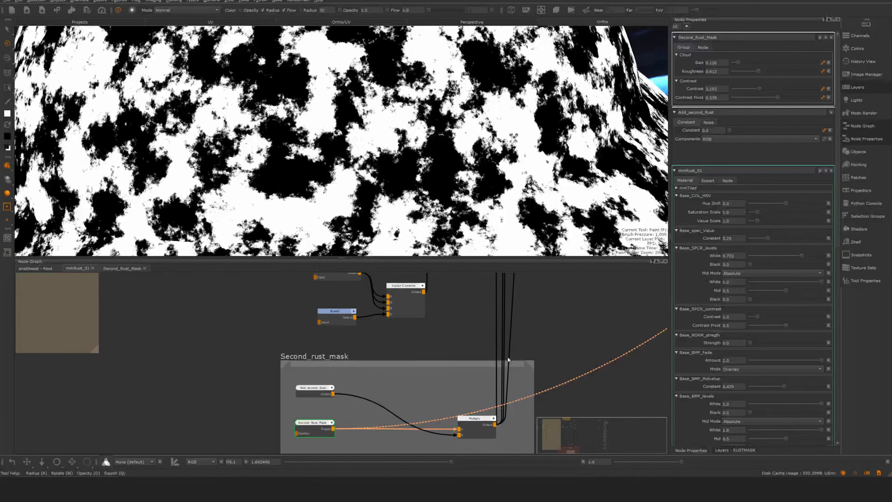
{"action": "left_click_drag", "start_coordinate": [480, 428], "coordinate": [475, 429]}
{"action": "middle_click_drag", "start_coordinate": [563, 295], "coordinate": [555, 358], "text": "alt"}
{"action": "mouse_move", "coordinate": [553, 372]}
{"action": "right_mouse_down", "text": "alt"}
{"action": "mouse_move", "coordinate": [539, 392]}
{"action": "mouse_move", "coordinate": [544, 376]}
{"action": "right_mouse_up", "text": "alt"}
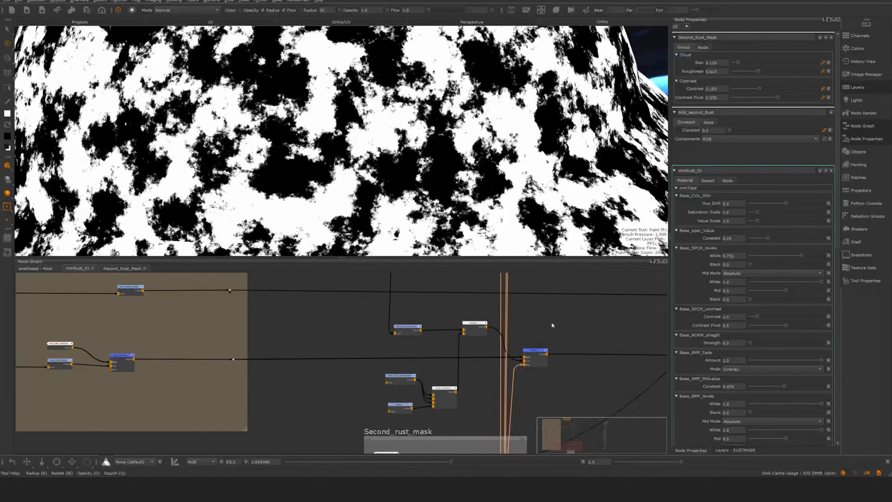
{"action": "middle_click_drag", "start_coordinate": [546, 282], "coordinate": [534, 371], "text": "alt"}
{"action": "middle_click_drag", "start_coordinate": [541, 318], "coordinate": [534, 404], "text": "alt"}
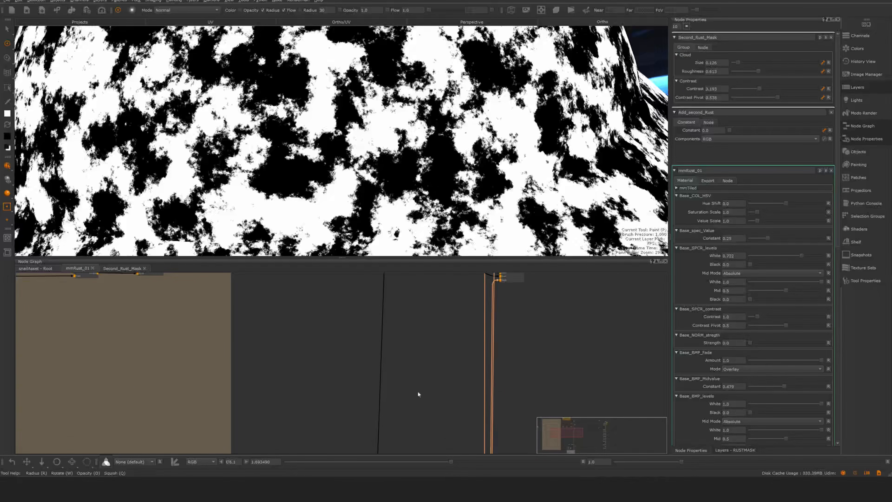
- Examine how the Base_Material and SecondRust_col backdrops connect to the Merge nodes they share
{"action": "middle_click_drag", "start_coordinate": [319, 388], "coordinate": [484, 324], "text": "alt"}
{"action": "right_click_drag", "start_coordinate": [484, 324], "coordinate": [284, 378], "text": "alt"}
{"action": "middle_click_drag", "start_coordinate": [376, 363], "coordinate": [393, 248], "text": "alt"}
{"action": "right_click_drag", "start_coordinate": [424, 337], "coordinate": [351, 316], "text": "alt"}
{"action": "middle_click_drag", "start_coordinate": [419, 281], "coordinate": [428, 354], "text": "alt"}
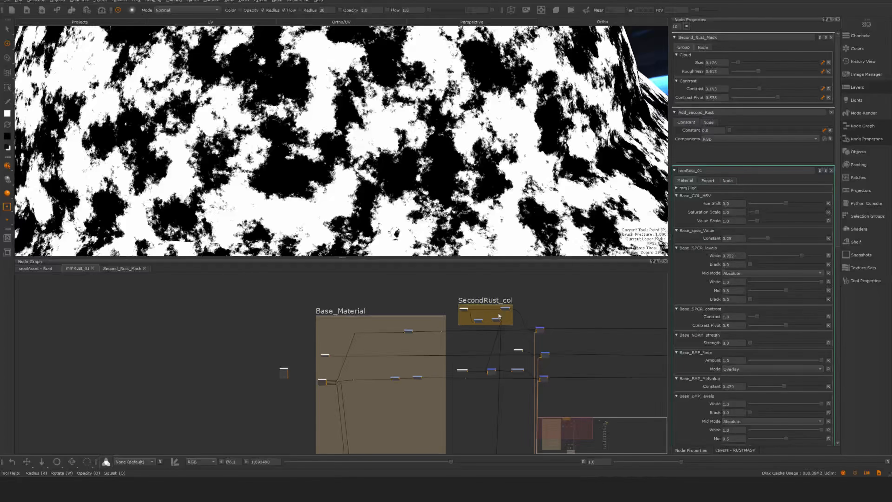
{"action": "right_click_drag", "start_coordinate": [484, 318], "coordinate": [655, 290], "text": "alt"}
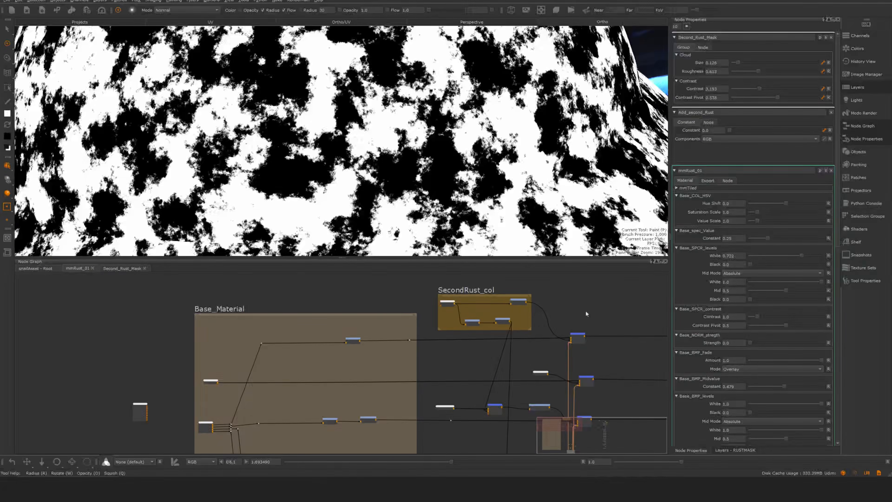
{"action": "middle_click_drag", "start_coordinate": [549, 401], "coordinate": [513, 348], "text": "alt"}
{"action": "right_click_drag", "start_coordinate": [513, 347], "coordinate": [662, 296], "text": "alt"}
{"action": "right_click_drag", "start_coordinate": [369, 364], "coordinate": [369, 316], "text": "alt"}
{"action": "middle_click_drag", "start_coordinate": [404, 281], "coordinate": [416, 343], "text": "alt"}
{"action": "right_click_drag", "start_coordinate": [416, 343], "coordinate": [408, 342], "text": "alt"}
{"action": "middle_click_drag", "start_coordinate": [408, 342], "coordinate": [388, 386], "text": "alt"}
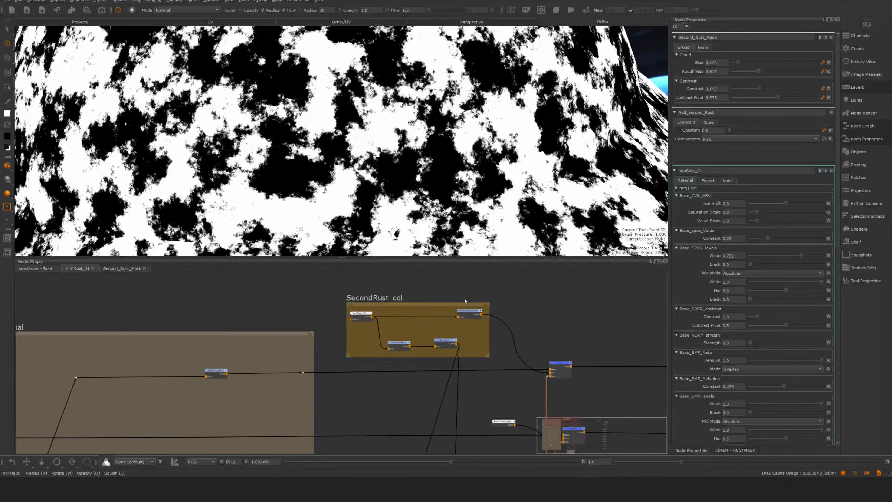
- Return to the root node graph and display the output of the node connected to mmRust_01 on the model
{"action": "left_click", "coordinate": [43, 269]}
{"action": "double_click", "coordinate": [174, 314]}
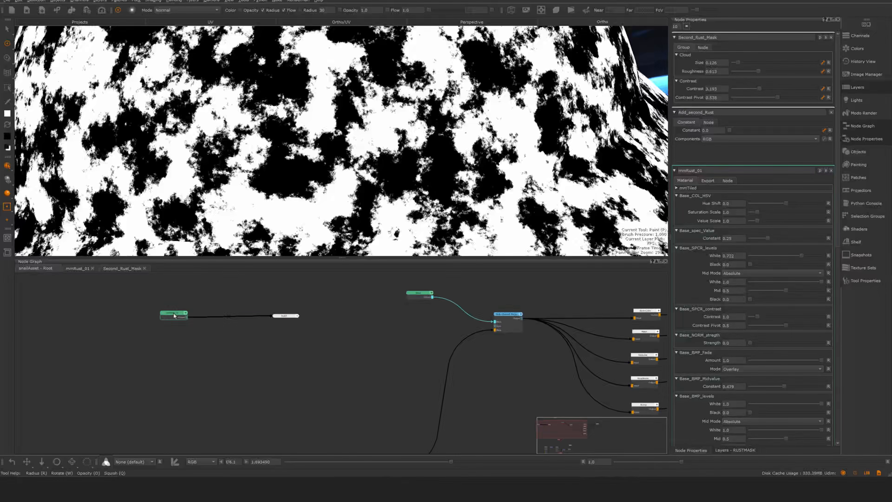
{"action": "left_click", "coordinate": [281, 317]}
{"action": "left_click_drag", "start_coordinate": [281, 317], "coordinate": [282, 318]}
{"action": "key", "text": "1"}
- Set the Add_second_Rust Constant to 1.0 and the Second_Rust_Mask Size to 0.098, Roughness to 0.605, Contrast to 4.0 and Contrast Pivot to 0.58
{"action": "left_click_drag", "start_coordinate": [838, 233], "coordinate": [830, 313]}
{"action": "scroll", "coordinate": [830, 314], "scroll_direction": "down", "scroll_amount": 2}
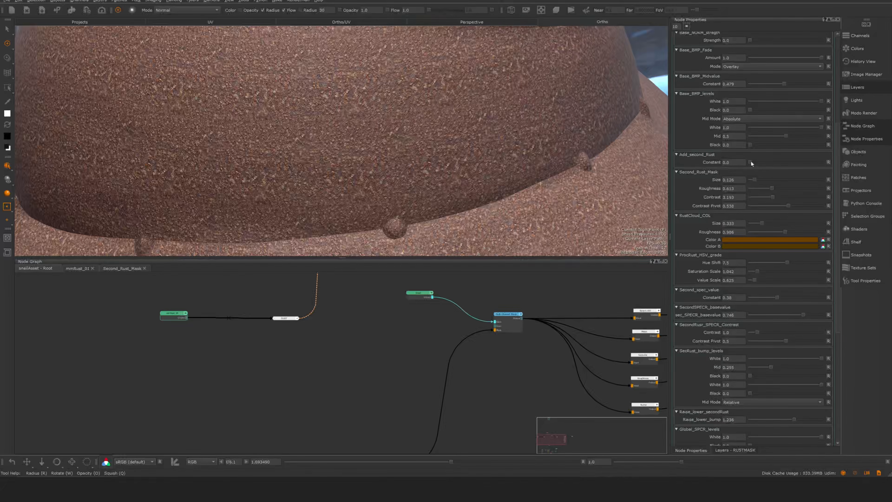
{"action": "left_click_drag", "start_coordinate": [750, 161], "coordinate": [823, 162]}
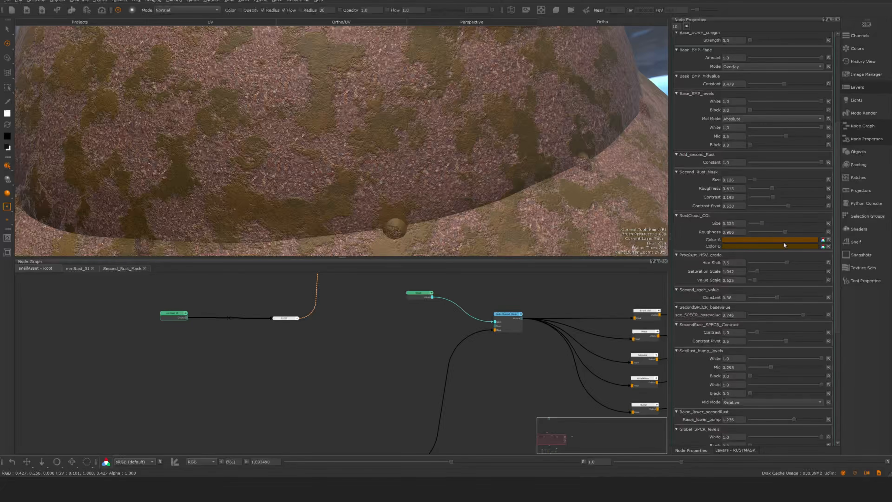
{"action": "left_click_drag", "start_coordinate": [754, 178], "coordinate": [771, 188]}
{"action": "left_click_drag", "start_coordinate": [772, 197], "coordinate": [792, 202]}
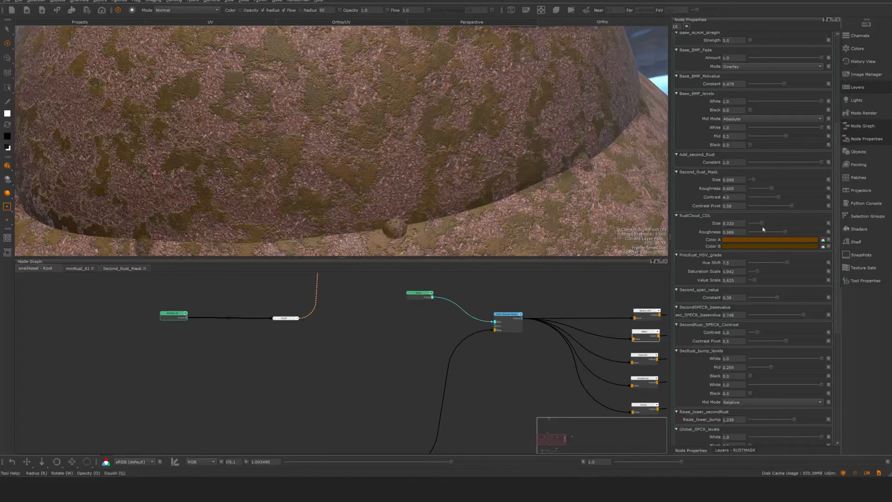
- Set the RustCloud_COL Size to 0.273 and Roughness to 0.966, checking the rust patches up close on the model
{"action": "middle_click_drag", "start_coordinate": [494, 150], "coordinate": [561, 175], "text": "alt"}
{"action": "right_click_drag", "start_coordinate": [561, 174], "coordinate": [569, 151], "text": "alt"}
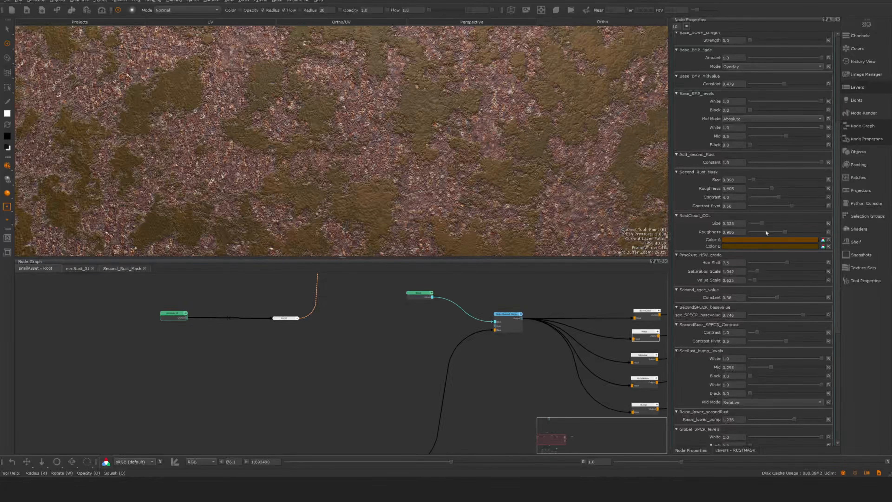
{"action": "left_click_drag", "start_coordinate": [760, 222], "coordinate": [762, 220]}
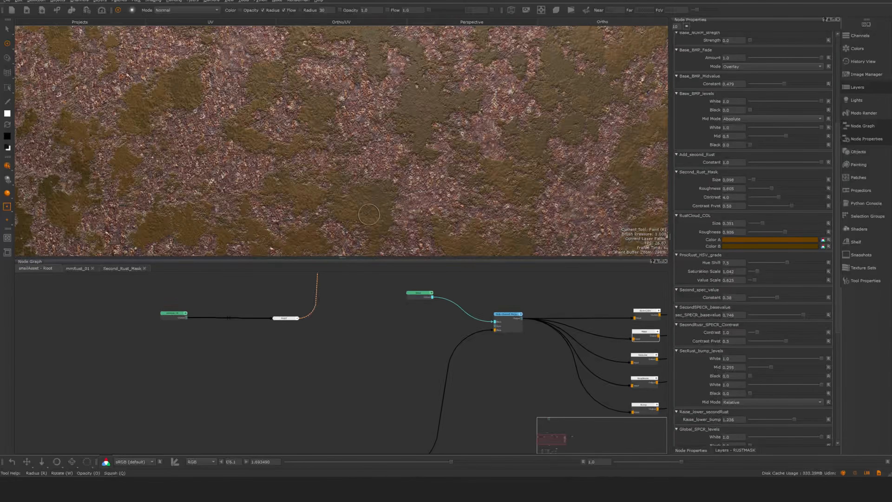
{"action": "left_click_drag", "start_coordinate": [763, 220], "coordinate": [760, 222]}
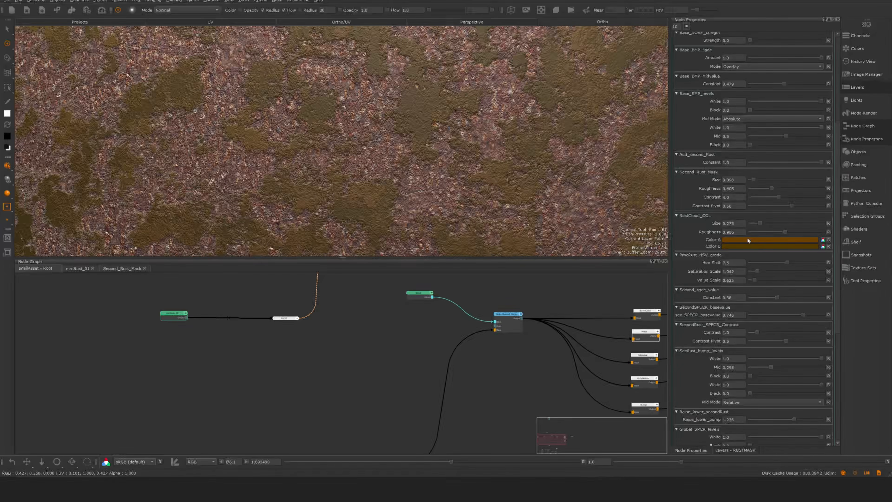
{"action": "mouse_move", "coordinate": [779, 231]}
{"action": "left_mouse_down"}
{"action": "mouse_move", "coordinate": [767, 232]}
{"action": "mouse_move", "coordinate": [783, 228]}
{"action": "left_mouse_up"}
{"action": "middle_click_drag", "start_coordinate": [398, 183], "coordinate": [425, 149], "text": "alt"}
{"action": "right_click_drag", "start_coordinate": [425, 149], "coordinate": [503, 155], "text": "alt"}
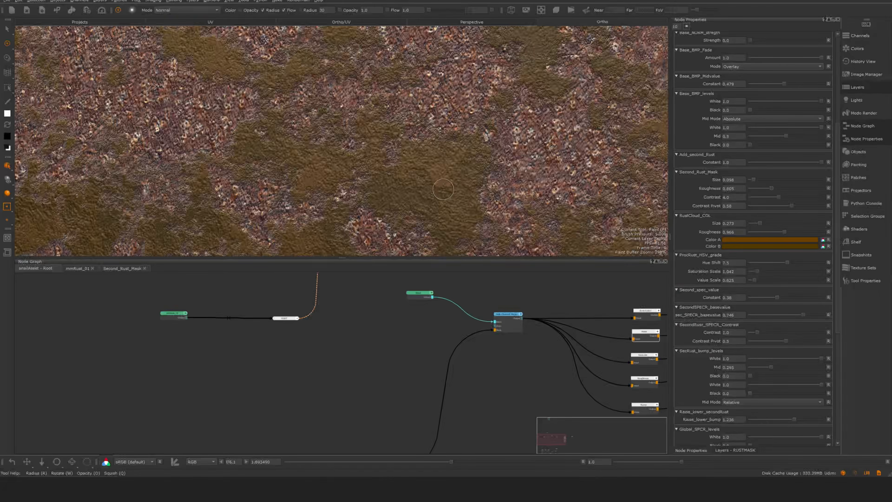
- Go into the mmRust_01 node graph and set the input-level Mid of SecRust_bump_levels to 0.432
{"action": "double_click", "coordinate": [185, 313]}
{"action": "right_click_drag", "start_coordinate": [378, 394], "coordinate": [410, 360], "text": "alt"}
{"action": "middle_click_drag", "start_coordinate": [410, 361], "coordinate": [564, 251], "text": "alt"}
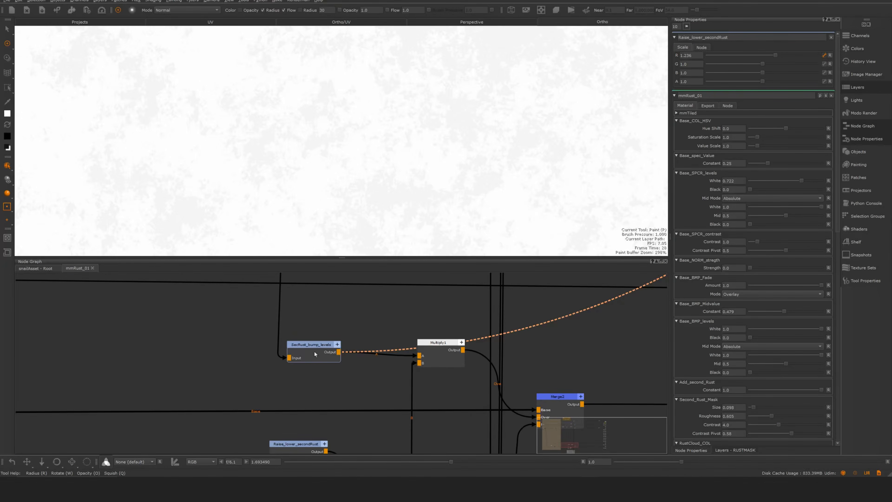
{"action": "left_click", "coordinate": [321, 344]}
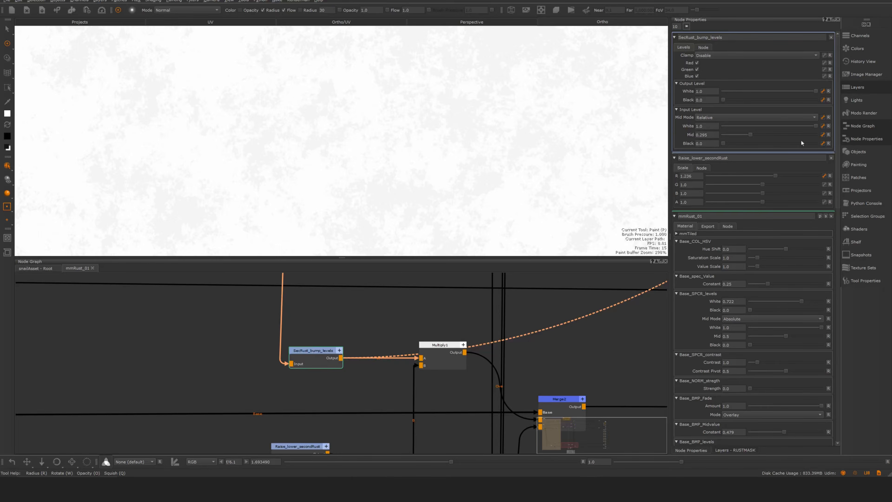
{"action": "left_click_drag", "start_coordinate": [742, 135], "coordinate": [763, 136]}
- Preview the Multiply1 output on the model and set the R scale of Raise_lower_secondRust to 1.048
{"action": "left_click_drag", "start_coordinate": [438, 351], "coordinate": [441, 352]}
{"action": "key", "text": "1"}
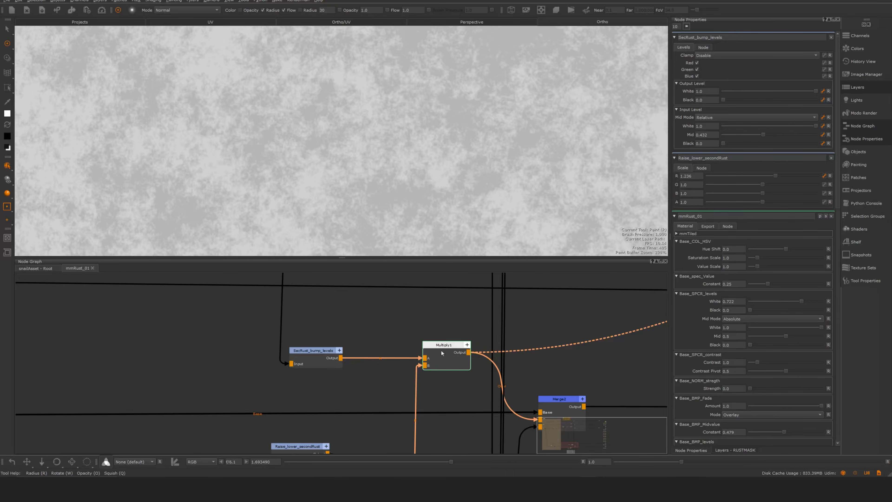
{"action": "middle_click_drag", "start_coordinate": [428, 306], "coordinate": [429, 265]}
{"action": "left_click", "coordinate": [296, 389]}
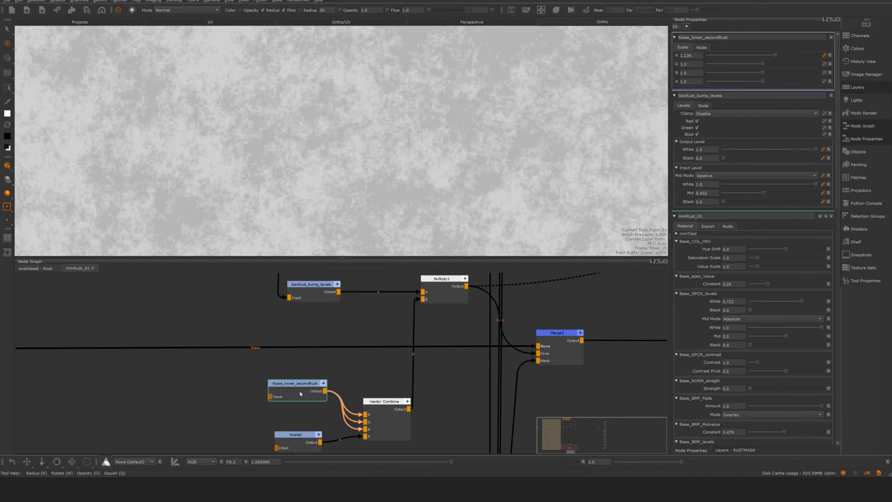
{"action": "left_click_drag", "start_coordinate": [775, 56], "coordinate": [762, 57]}
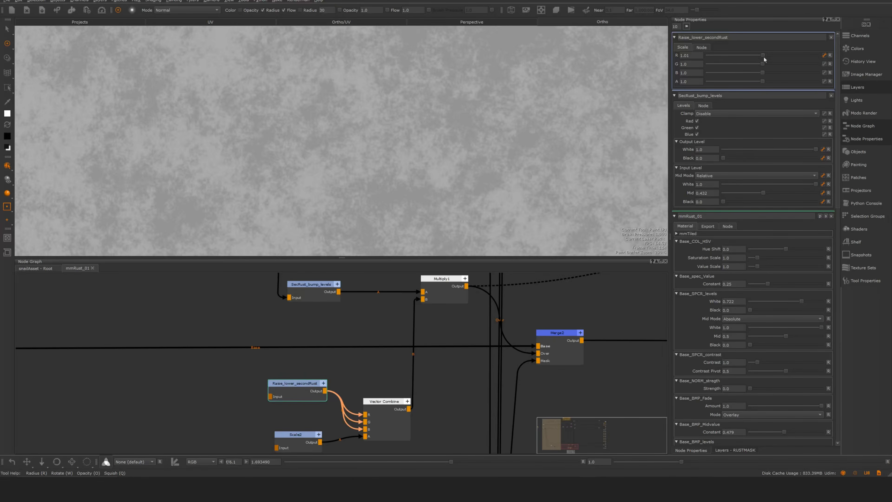
{"action": "left_click_drag", "start_coordinate": [764, 57], "coordinate": [766, 56]}
{"action": "middle_click_drag", "start_coordinate": [359, 359], "coordinate": [385, 352]}
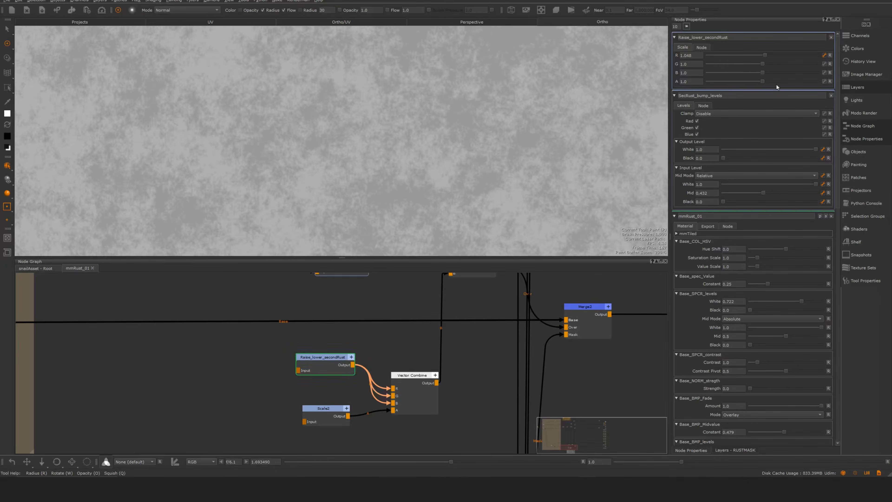
- Set the R scale of Raise_lower_secondRust to 1.06
{"action": "left_click_drag", "start_coordinate": [326, 371], "coordinate": [322, 374]}
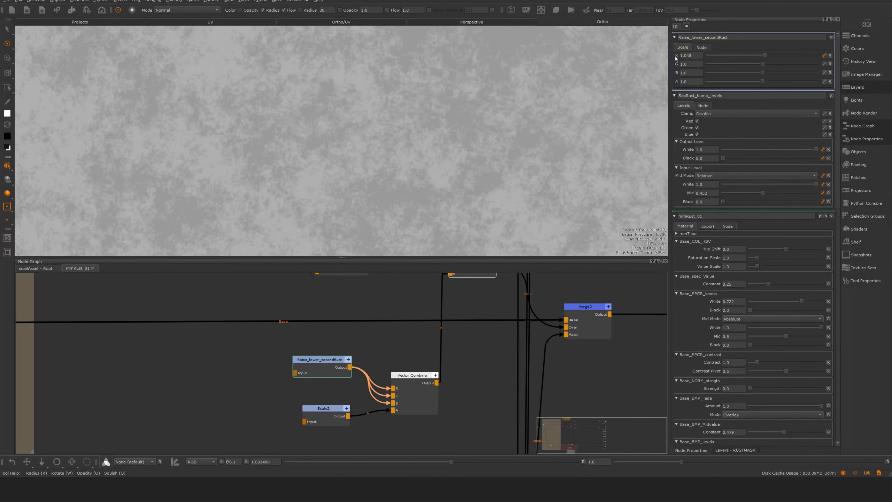
{"action": "mouse_move", "coordinate": [748, 56]}
{"action": "left_mouse_down"}
{"action": "mouse_move", "coordinate": [769, 61]}
{"action": "mouse_move", "coordinate": [757, 58]}
{"action": "left_mouse_up"}
{"action": "left_click_drag", "start_coordinate": [323, 368], "coordinate": [326, 370]}
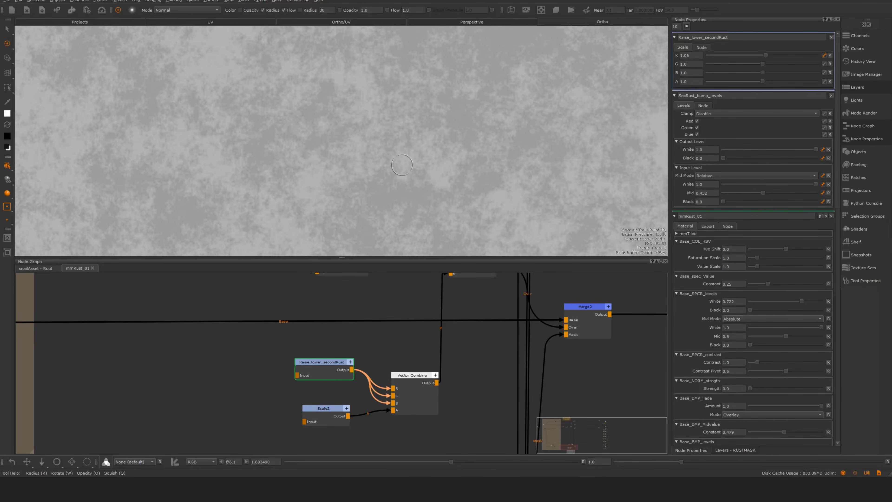
- Examine the Vector Combine inputs and show the properties of the Scale2 node feeding its A channel
{"action": "left_click_drag", "start_coordinate": [386, 396], "coordinate": [373, 405]}
{"action": "left_click_drag", "start_coordinate": [351, 369], "coordinate": [393, 403]}
{"action": "left_click_drag", "start_coordinate": [326, 422], "coordinate": [321, 413]}
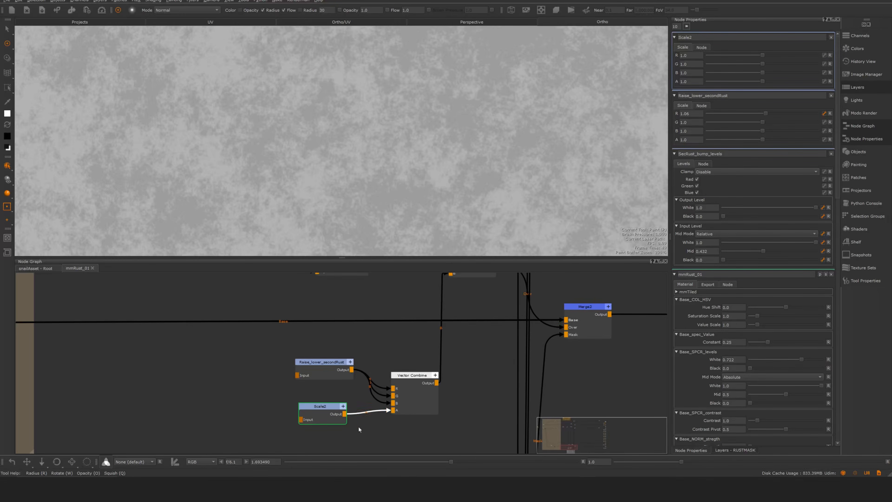
- Reopen the Raise_lower_secondRust properties and set its R scale to 0.979
{"action": "double_click", "coordinate": [326, 376]}
{"action": "mouse_move", "coordinate": [765, 55]}
{"action": "left_mouse_down"}
{"action": "mouse_move", "coordinate": [746, 54]}
{"action": "mouse_move", "coordinate": [761, 58]}
{"action": "left_mouse_up"}
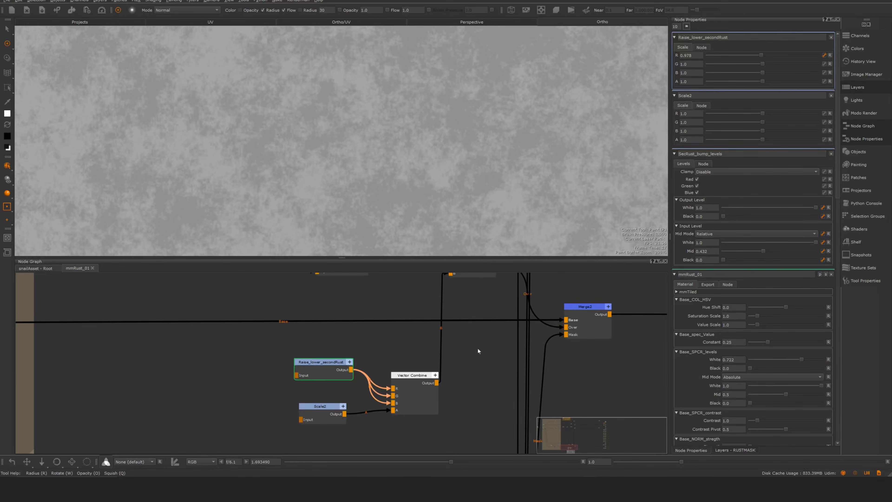
- Preview the SecRust_bump_levels output and show the properties of the Multiply1 node it feeds
{"action": "middle_click_drag", "start_coordinate": [397, 334], "coordinate": [395, 367]}
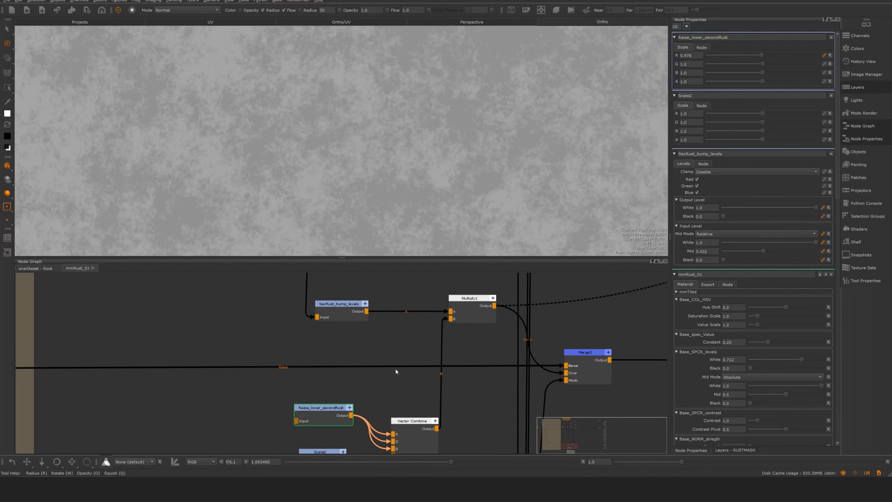
{"action": "left_click", "coordinate": [342, 305]}
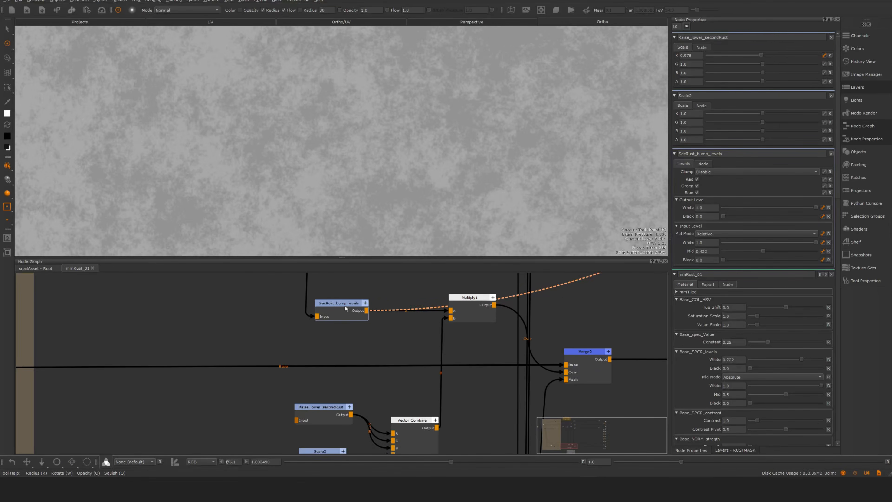
{"action": "left_click", "coordinate": [474, 309]}
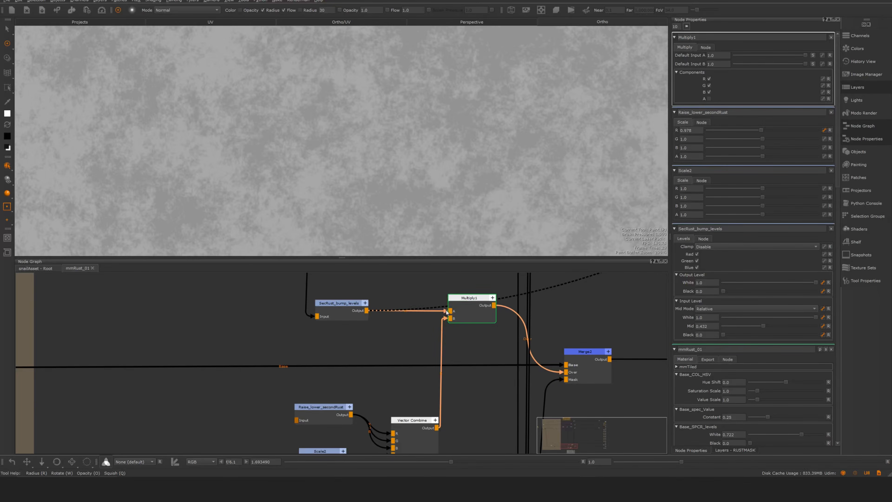
- Set the R scale of Raise_lower_secondRust to 1.162 and preview the Merge2 output
{"action": "left_click", "coordinate": [338, 407]}
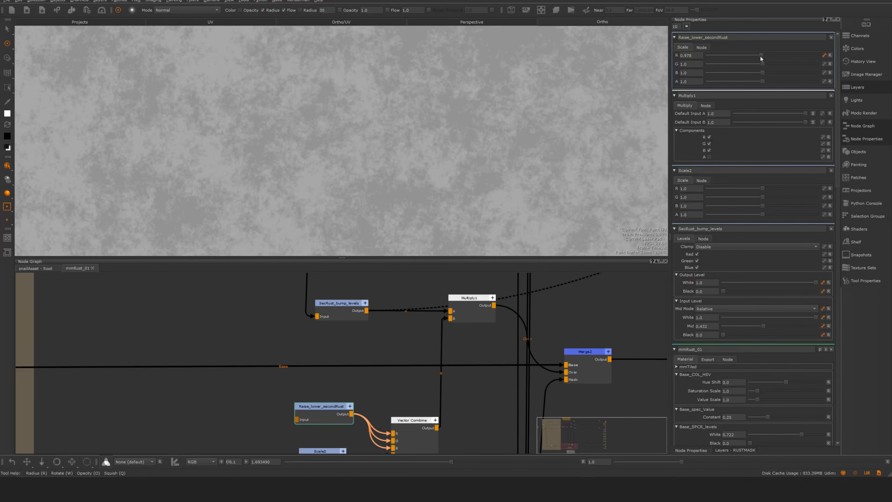
{"action": "left_click_drag", "start_coordinate": [769, 54], "coordinate": [762, 56]}
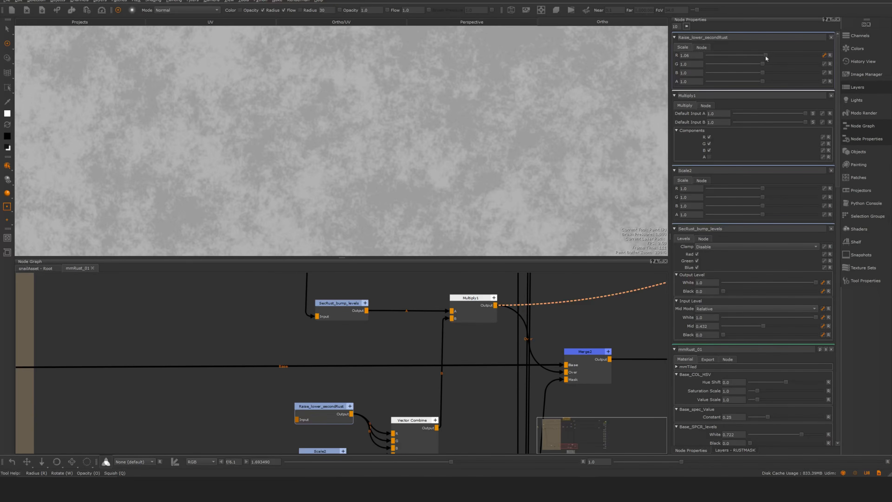
{"action": "mouse_move", "coordinate": [766, 56]}
{"action": "left_mouse_down"}
{"action": "mouse_move", "coordinate": [750, 53]}
{"action": "mouse_move", "coordinate": [770, 54]}
{"action": "left_mouse_up"}
{"action": "left_click", "coordinate": [577, 365]}
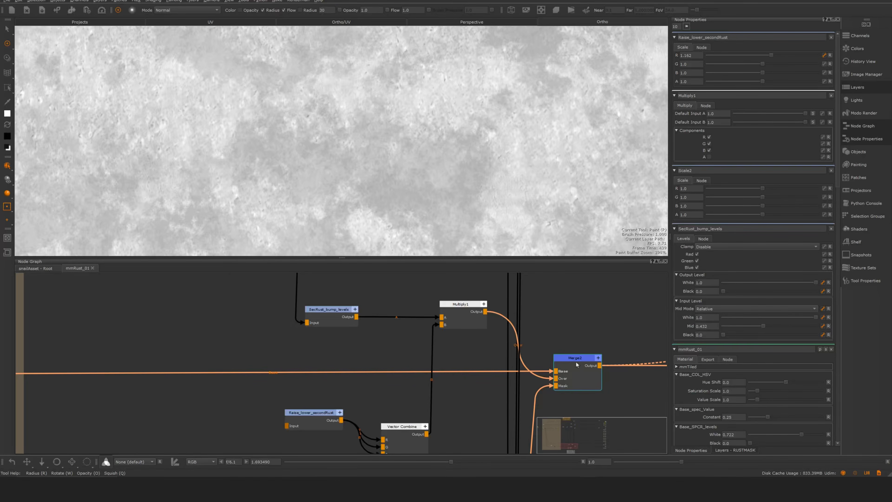
- Preview the outputs of the Color To Scalar and Saturation nodes in the SecondRust_col group
{"action": "mouse_move", "coordinate": [497, 159]}
{"action": "left_mouse_down", "text": "alt"}
{"action": "mouse_move", "coordinate": [408, 156]}
{"action": "mouse_move", "coordinate": [404, 181]}
{"action": "mouse_move", "coordinate": [446, 180]}
{"action": "mouse_move", "coordinate": [424, 175]}
{"action": "mouse_move", "coordinate": [421, 246]}
{"action": "left_mouse_up", "text": "alt"}
{"action": "scroll", "coordinate": [418, 393], "scroll_direction": "up", "scroll_amount": 10}
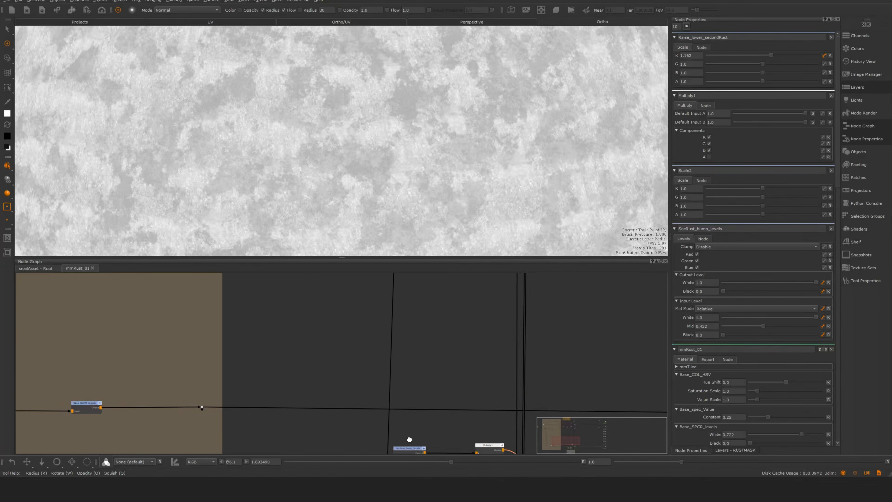
{"action": "scroll", "coordinate": [418, 337], "scroll_direction": "down", "scroll_amount": 8}
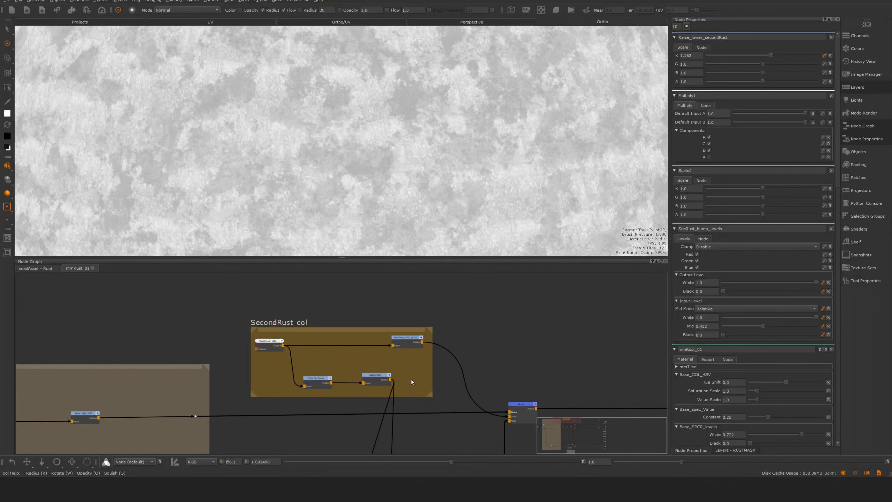
{"action": "scroll", "coordinate": [321, 343], "scroll_direction": "up", "scroll_amount": 3}
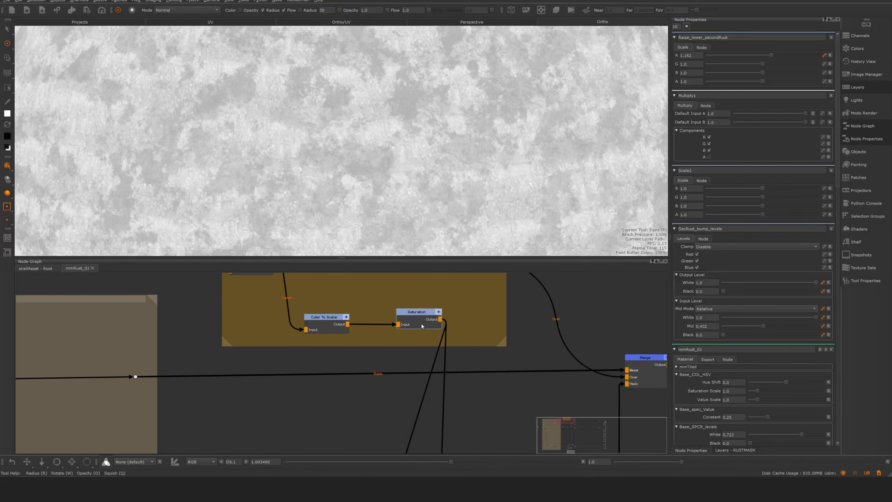
{"action": "left_click_drag", "start_coordinate": [324, 329], "coordinate": [322, 328]}
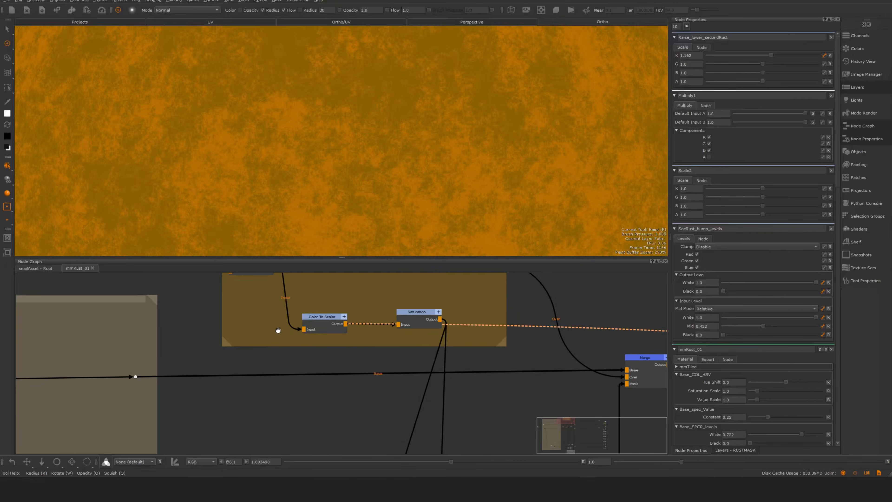
{"action": "middle_click_drag", "start_coordinate": [259, 287], "coordinate": [283, 365]}
{"action": "left_click", "coordinate": [348, 403]}
{"action": "left_click_drag", "start_coordinate": [346, 402], "coordinate": [346, 401]}
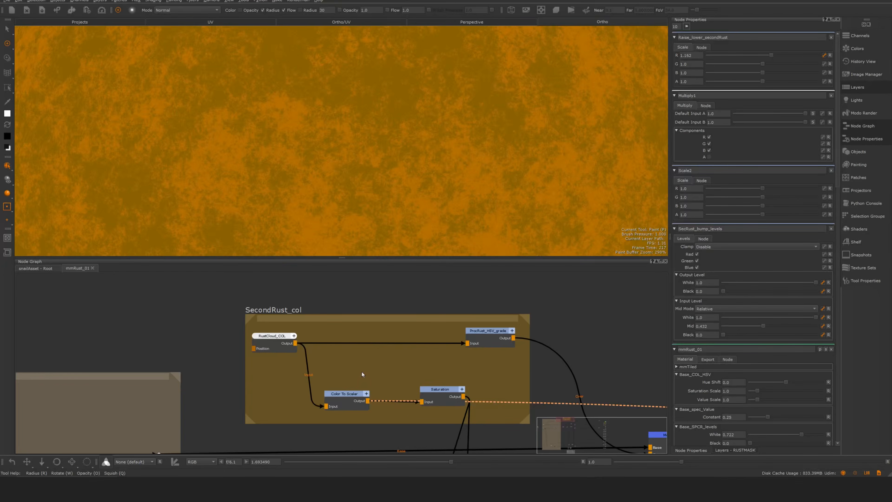
{"action": "left_click", "coordinate": [441, 393]}
{"action": "key", "text": "1"}
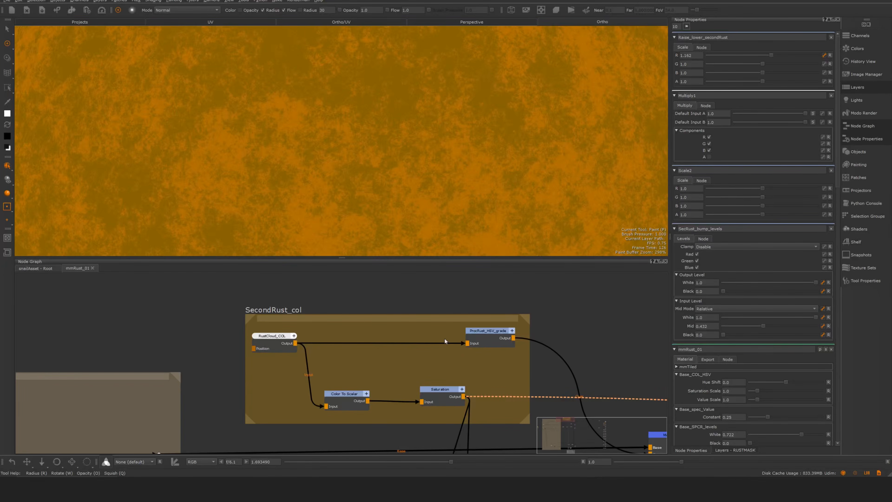
- Follow the Saturation output to the merge with SecondSPECR_basevalue and preview the Merge3 output
{"action": "middle_click_drag", "start_coordinate": [495, 384], "coordinate": [455, 270]}
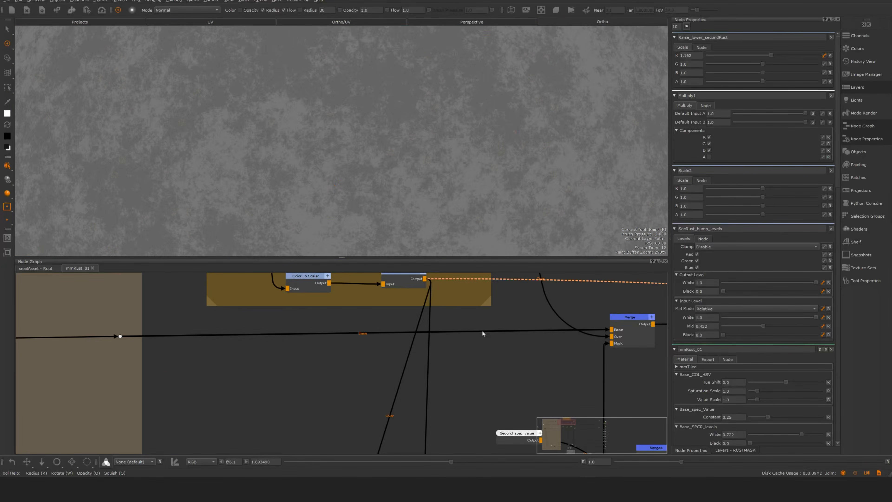
{"action": "scroll", "coordinate": [482, 332], "scroll_direction": "down", "scroll_amount": 3}
{"action": "middle_click_drag", "start_coordinate": [442, 400], "coordinate": [413, 348]}
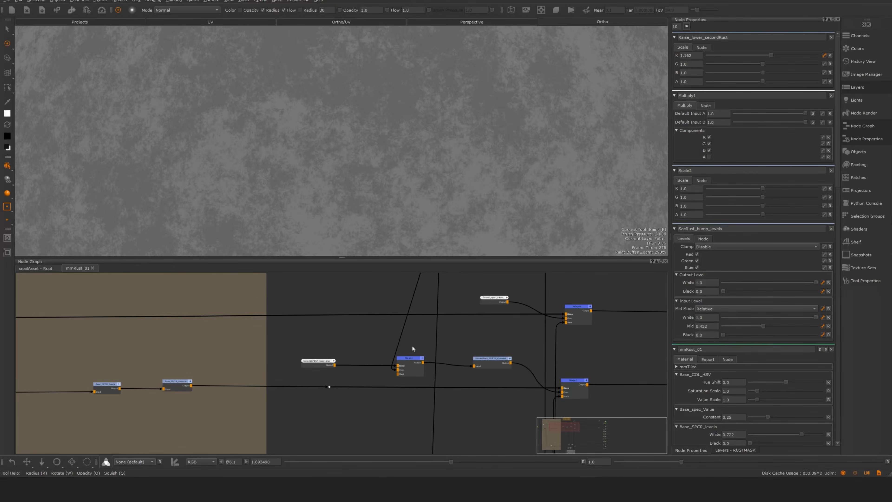
{"action": "scroll", "coordinate": [314, 385], "scroll_direction": "up", "scroll_amount": 3}
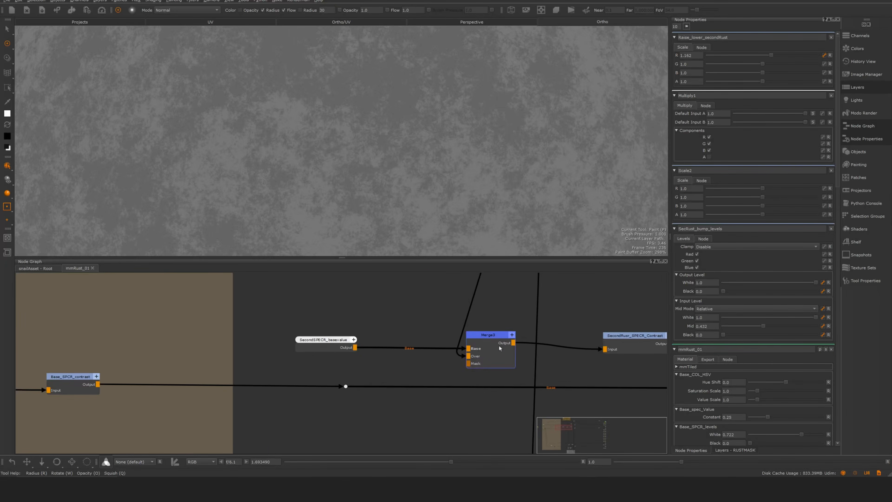
{"action": "left_click", "coordinate": [326, 343]}
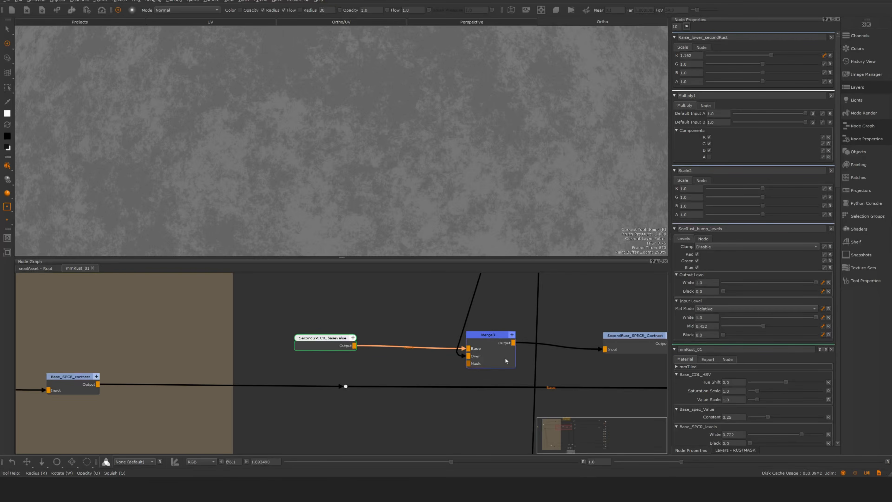
{"action": "left_click_drag", "start_coordinate": [484, 341], "coordinate": [493, 348]}
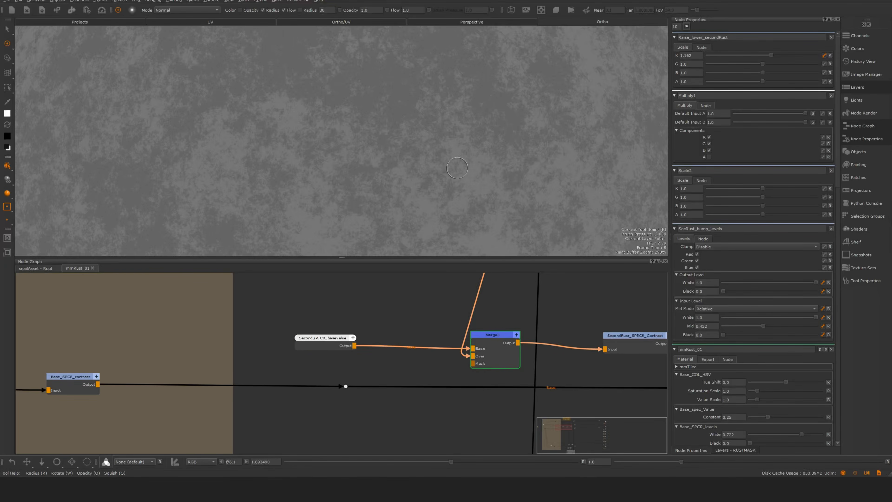
{"action": "key", "text": "1"}
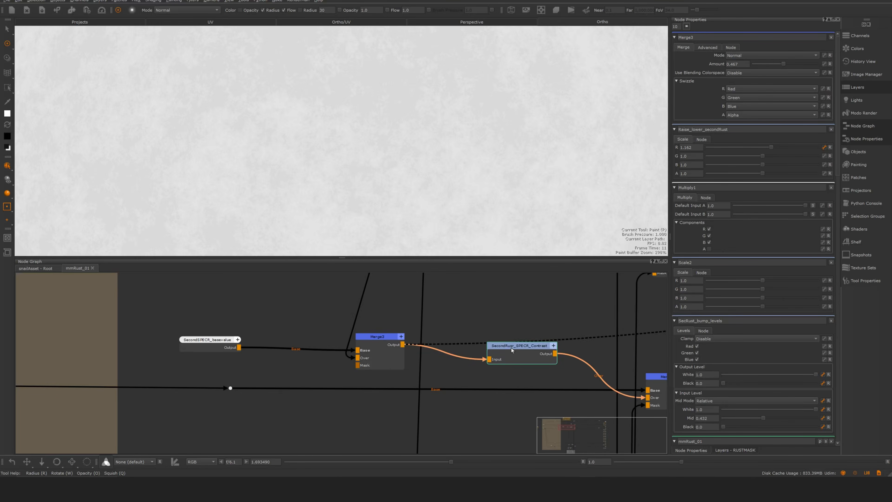
- Show the Merge3 properties and preview the second rust's SPECR contrast output and the masked merge it feeds
{"action": "left_click_drag", "start_coordinate": [511, 347], "coordinate": [517, 354]}
{"action": "key", "text": "1"}
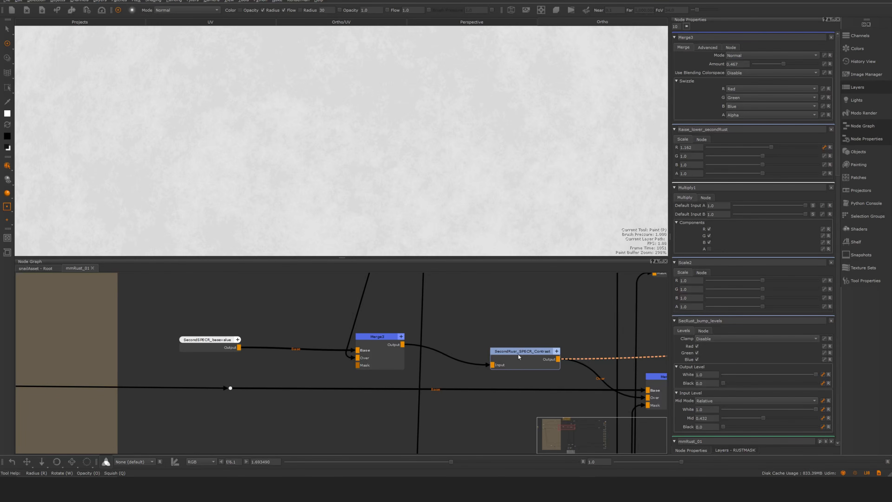
{"action": "middle_click_drag", "start_coordinate": [517, 354], "coordinate": [492, 305]}
{"action": "scroll", "coordinate": [493, 309], "scroll_direction": "down", "scroll_amount": 10}
{"action": "scroll", "coordinate": [520, 356], "scroll_direction": "up", "scroll_amount": 4}
{"action": "left_click_drag", "start_coordinate": [542, 341], "coordinate": [551, 340]}
{"action": "key", "text": "1"}
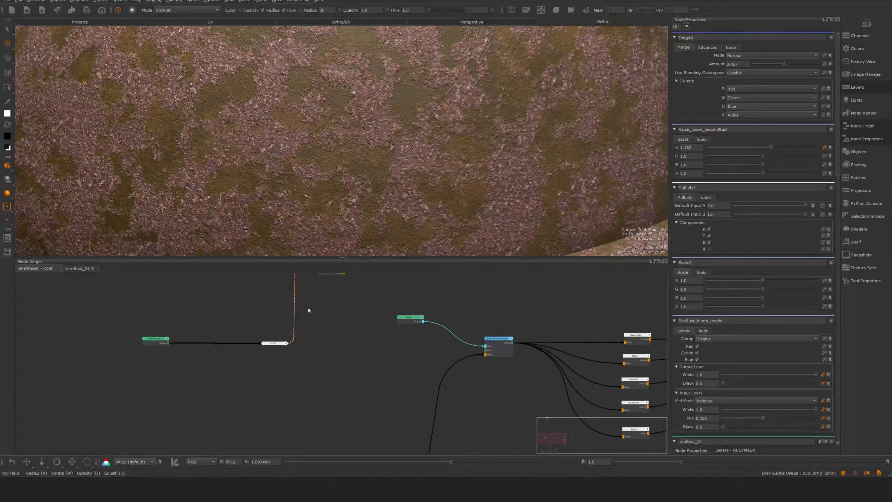
- Return to the shaded snail model in the root graph and show the mmRust_01 material's properties
{"action": "right_click_drag", "start_coordinate": [489, 193], "coordinate": [344, 193], "text": "alt"}
{"action": "mouse_move", "coordinate": [420, 197]}
{"action": "left_mouse_down", "text": "alt"}
{"action": "mouse_move", "coordinate": [423, 214]}
{"action": "mouse_move", "coordinate": [426, 200]}
{"action": "mouse_move", "coordinate": [436, 200]}
{"action": "left_mouse_up", "text": "alt"}
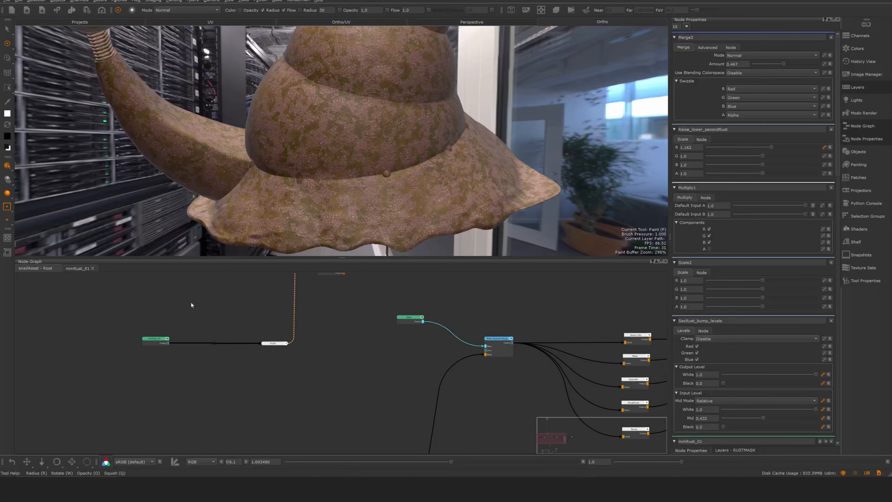
{"action": "left_click", "coordinate": [155, 342]}
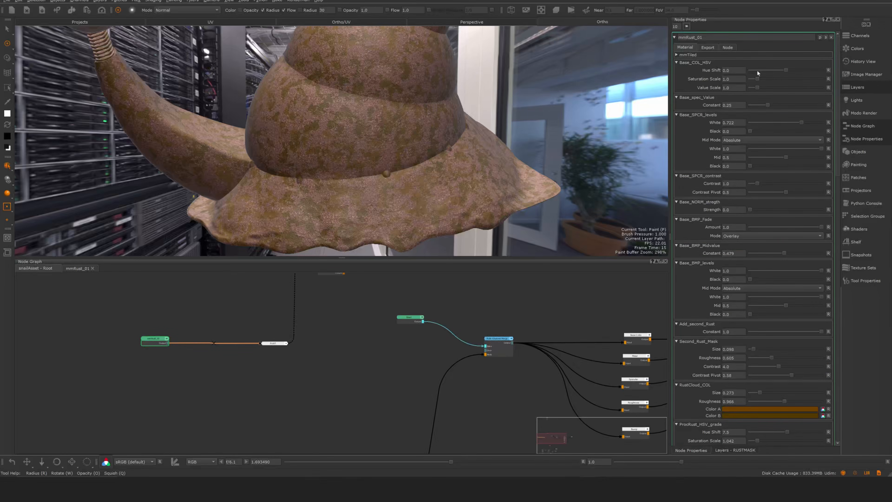
- Set the Base_COL_HSV hue shift to 11.415, saturation scale to 1.171 and value scale to 0.732, checking the shell up close
{"action": "left_click_drag", "start_coordinate": [785, 69], "coordinate": [787, 71]}
{"action": "middle_click_drag", "start_coordinate": [561, 177], "coordinate": [527, 177], "text": "alt"}
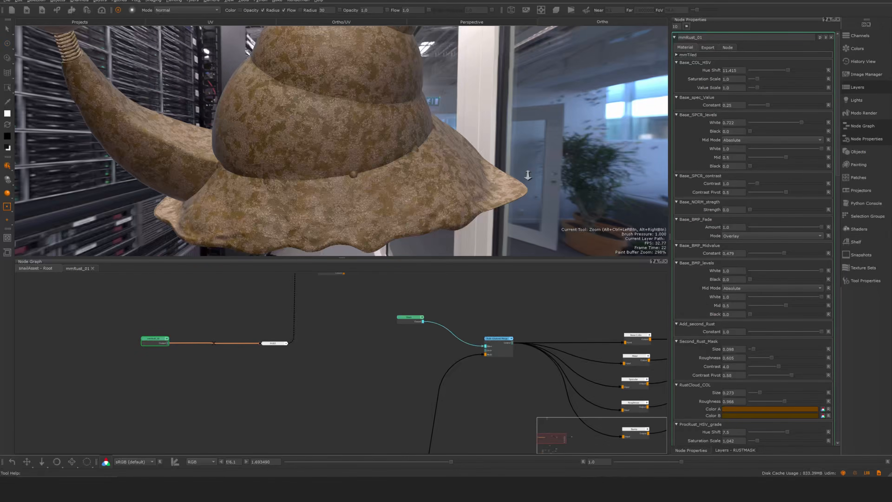
{"action": "right_click_drag", "start_coordinate": [528, 177], "coordinate": [447, 198], "text": "alt"}
{"action": "left_click_drag", "start_coordinate": [447, 198], "coordinate": [432, 197], "text": "alt"}
{"action": "left_click_drag", "start_coordinate": [757, 79], "coordinate": [755, 87]}
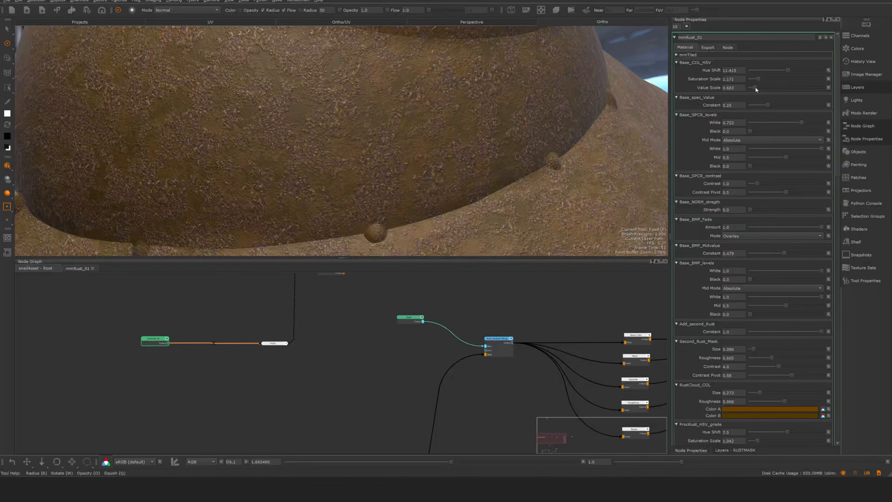
{"action": "mouse_move", "coordinate": [526, 178]}
{"action": "right_mouse_down", "text": "alt"}
{"action": "mouse_move", "coordinate": [460, 179]}
{"action": "mouse_move", "coordinate": [521, 177]}
{"action": "right_mouse_up", "text": "alt"}
{"action": "left_click_drag", "start_coordinate": [521, 177], "coordinate": [502, 183], "text": "alt"}
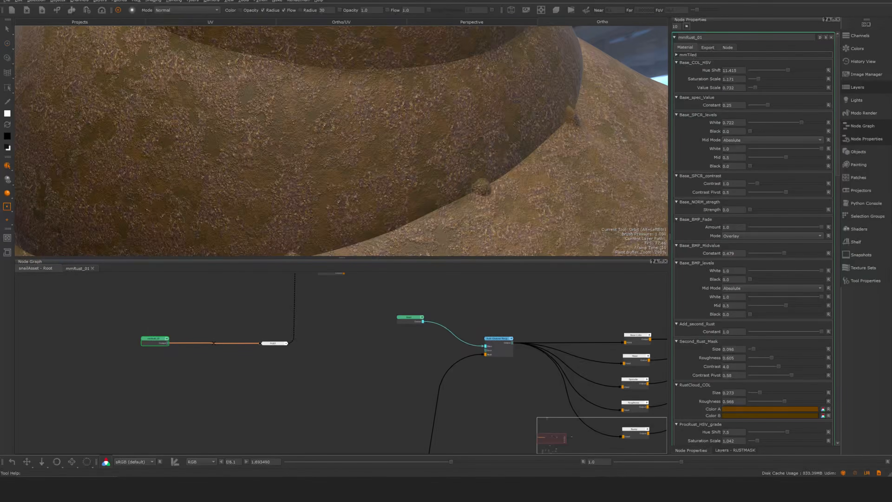
- Set the Base_spec_Value constant to 0.249, the Base_SPCR_levels output white to 0.629 and the Base_SPCR_contrast contrast to 2.732
{"action": "left_click_drag", "start_coordinate": [768, 105], "coordinate": [801, 122]}
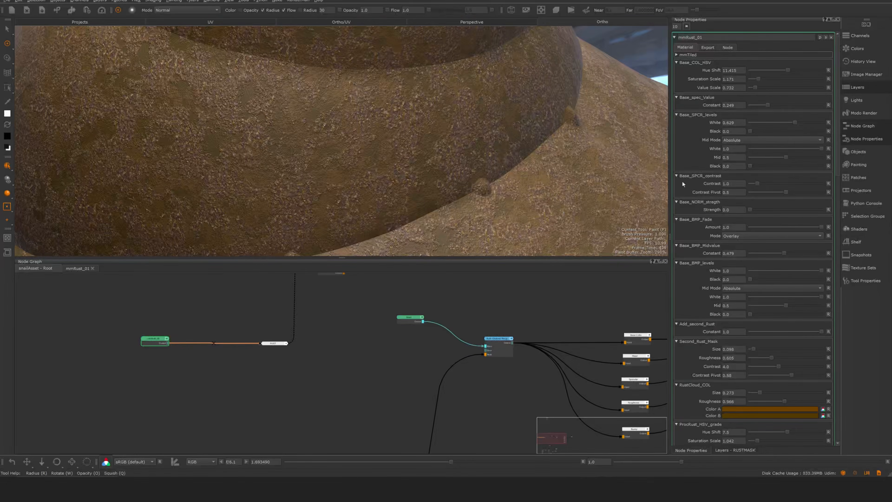
{"action": "mouse_move", "coordinate": [757, 183]}
{"action": "left_mouse_down"}
{"action": "mouse_move", "coordinate": [771, 184]}
{"action": "mouse_move", "coordinate": [763, 185]}
{"action": "left_mouse_up"}
{"action": "middle_click_drag", "start_coordinate": [577, 119], "coordinate": [494, 185], "text": "alt"}
{"action": "right_click_drag", "start_coordinate": [494, 185], "coordinate": [526, 154], "text": "alt"}
{"action": "left_click_drag", "start_coordinate": [764, 184], "coordinate": [769, 185]}
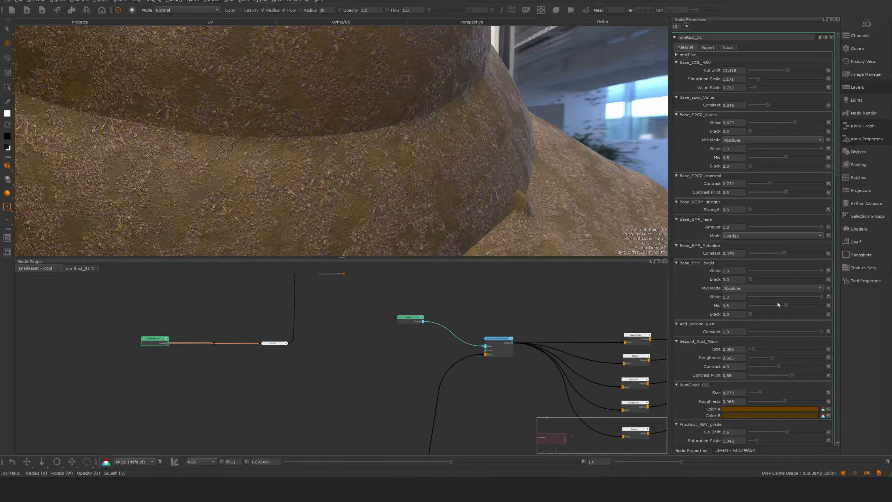
- Test the Add_second_Rust constant, leaving it at 1.0, and set the Second_Rust_Mask size to 0.166
{"action": "left_click_drag", "start_coordinate": [823, 332], "coordinate": [875, 333]}
{"action": "scroll", "coordinate": [837, 201], "scroll_direction": "down", "scroll_amount": 4}
{"action": "scroll", "coordinate": [839, 205], "scroll_direction": "down", "scroll_amount": 1}
{"action": "left_click_drag", "start_coordinate": [754, 182], "coordinate": [756, 180]}
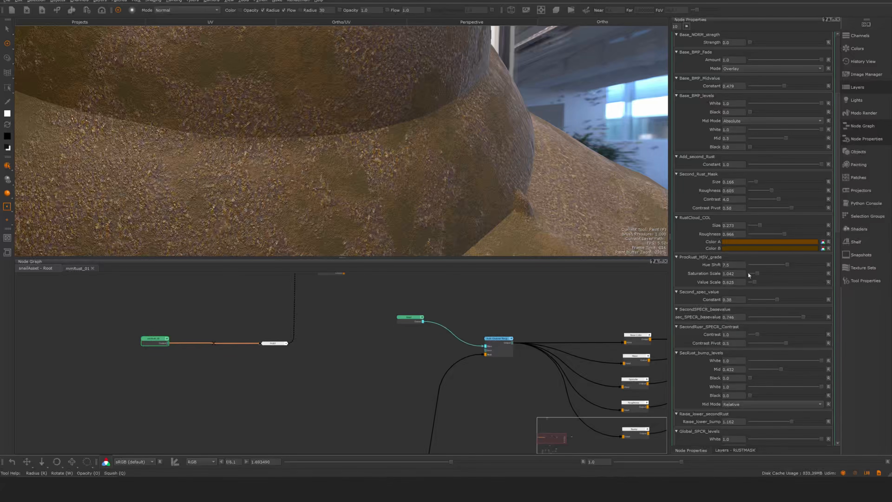
- Set the ProcRust_HSV_grade hue shift to 4.39 and value scale to 0.683, set Second_spec_value to 1.0, and adjust sec_SPECR_basevalue
{"action": "left_click_drag", "start_coordinate": [785, 267], "coordinate": [756, 284]}
{"action": "mouse_move", "coordinate": [777, 300]}
{"action": "left_mouse_down"}
{"action": "mouse_move", "coordinate": [828, 298]}
{"action": "mouse_move", "coordinate": [753, 294]}
{"action": "mouse_move", "coordinate": [836, 294]}
{"action": "left_mouse_up"}
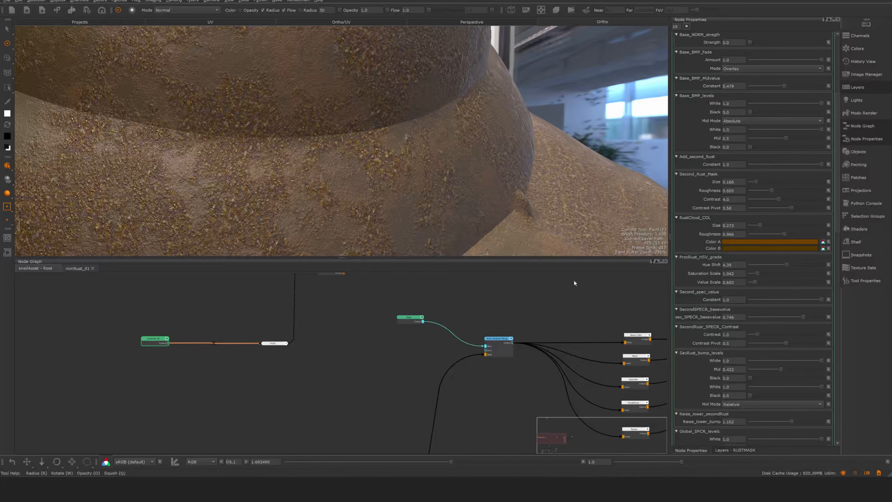
{"action": "mouse_move", "coordinate": [797, 316]}
{"action": "left_mouse_down"}
{"action": "mouse_move", "coordinate": [765, 315]}
{"action": "mouse_move", "coordinate": [799, 318]}
{"action": "left_mouse_up"}
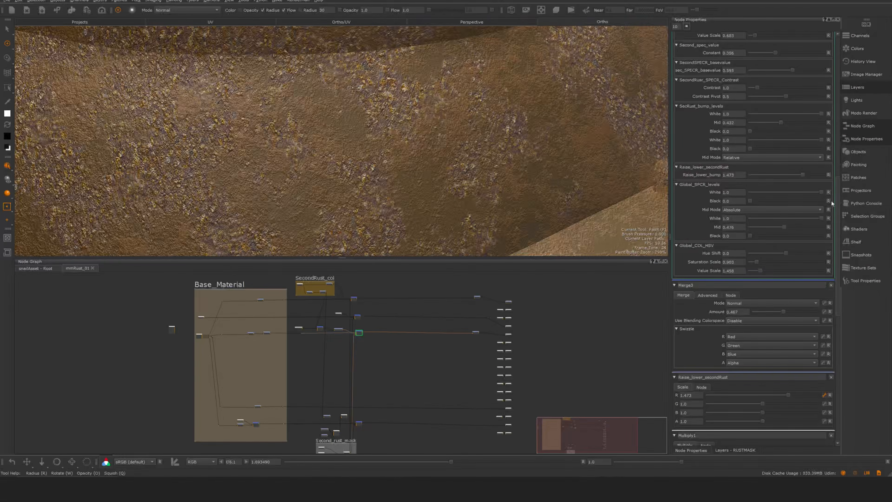
- Review the Global_SPCR_levels and Global_COL_HSV parameters and locate their nodes just before the material outputs in the mmRust_01 graph
{"action": "left_click_drag", "start_coordinate": [836, 199], "coordinate": [843, 217]}
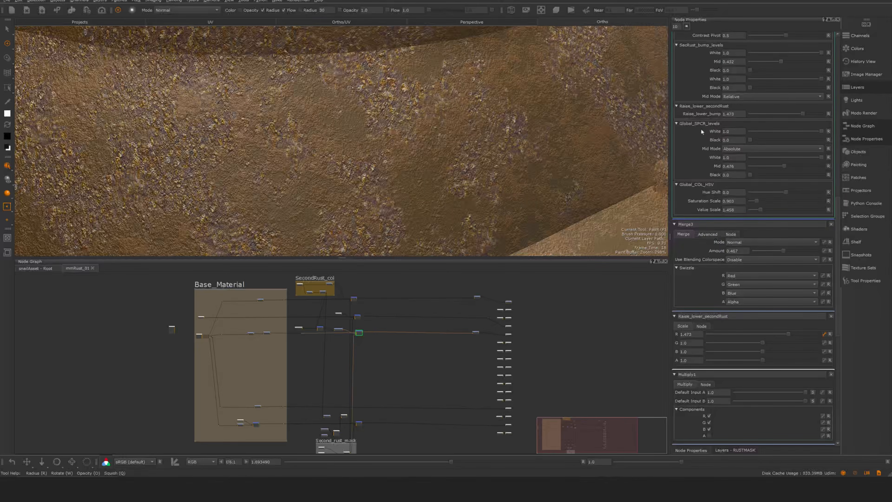
{"action": "middle_click_drag", "start_coordinate": [472, 325], "coordinate": [479, 344]}
{"action": "scroll", "coordinate": [485, 311], "scroll_direction": "up", "scroll_amount": 3}
{"action": "middle_click_drag", "start_coordinate": [495, 296], "coordinate": [477, 297]}
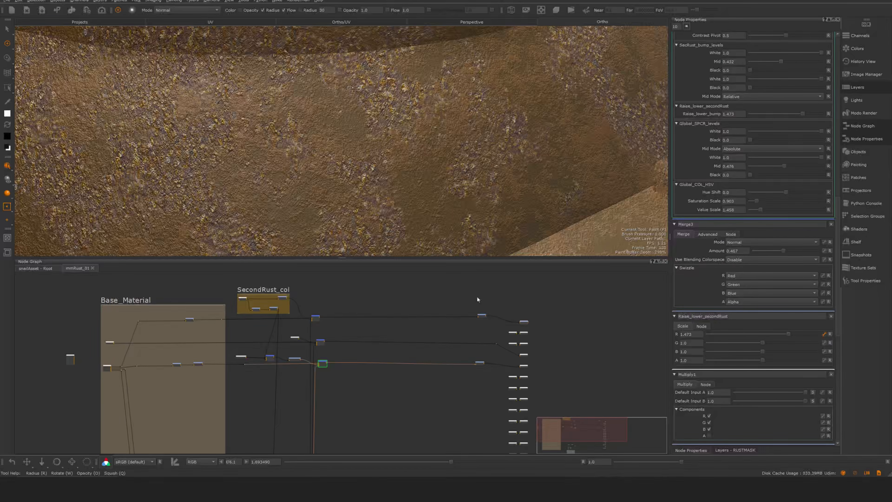